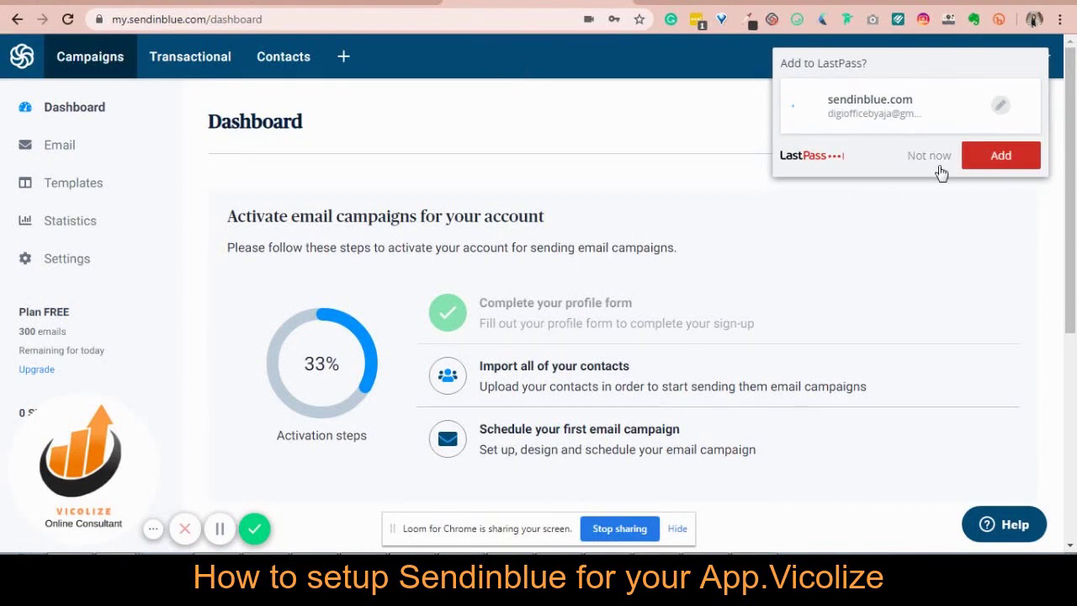
# Save the Sendinblue sign-in to LastPass and let the prompt close
pyautogui.click(980, 160)
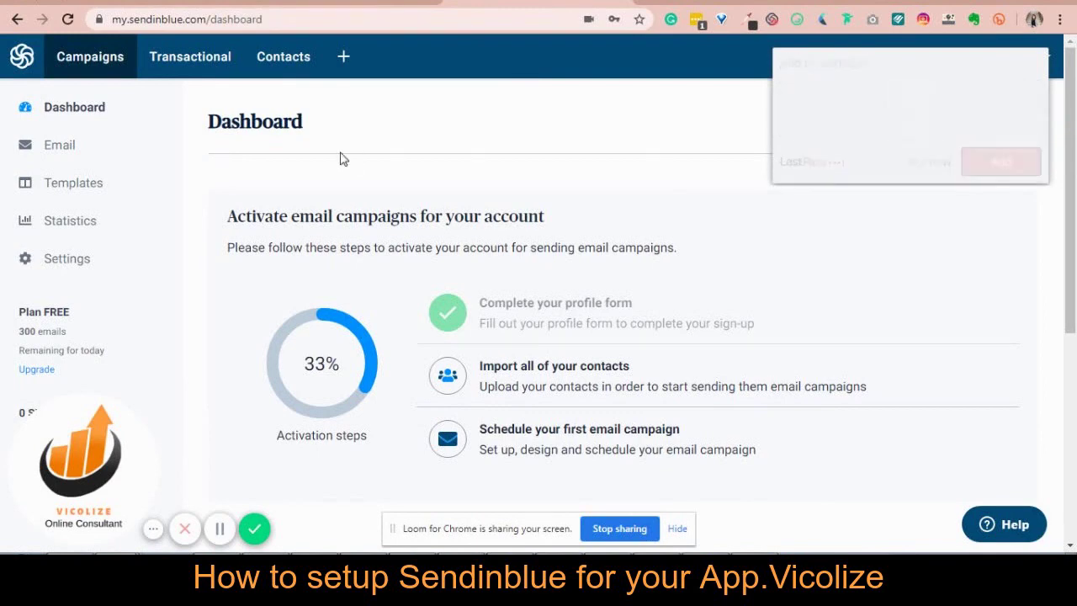
# Reach SMTP & API via Transactional > Settings > Configuration and 'Get Your SMTP key'
pyautogui.click(216, 75)
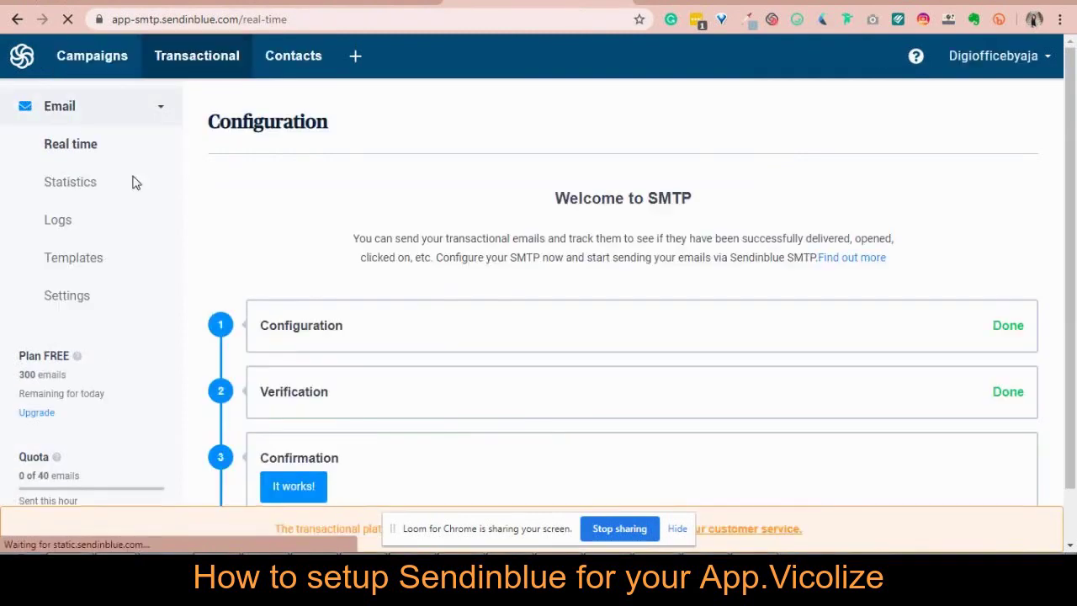
pyautogui.click(80, 297)
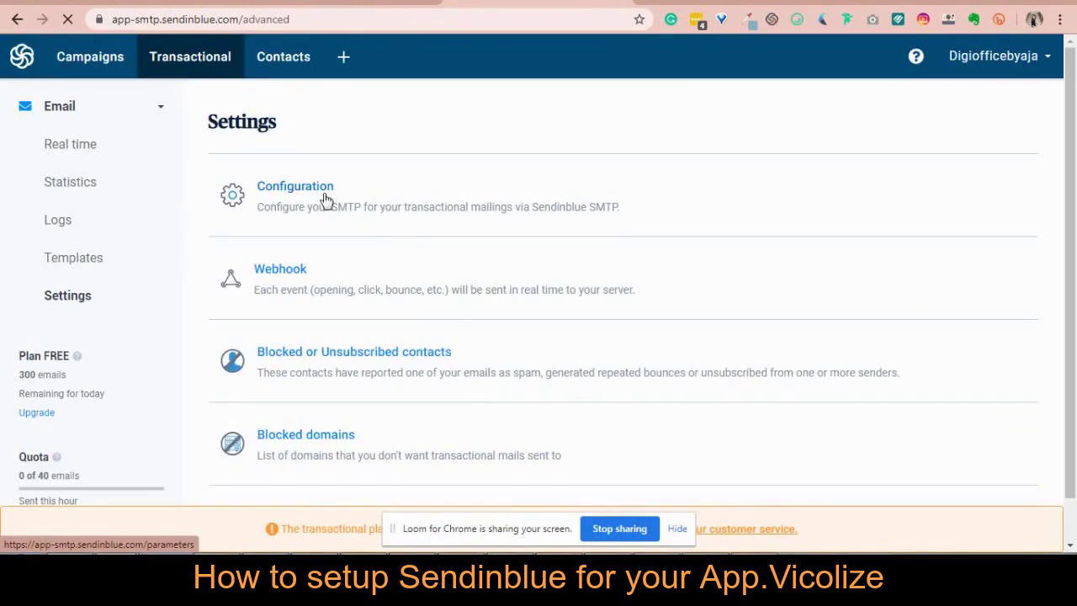
pyautogui.click(320, 199)
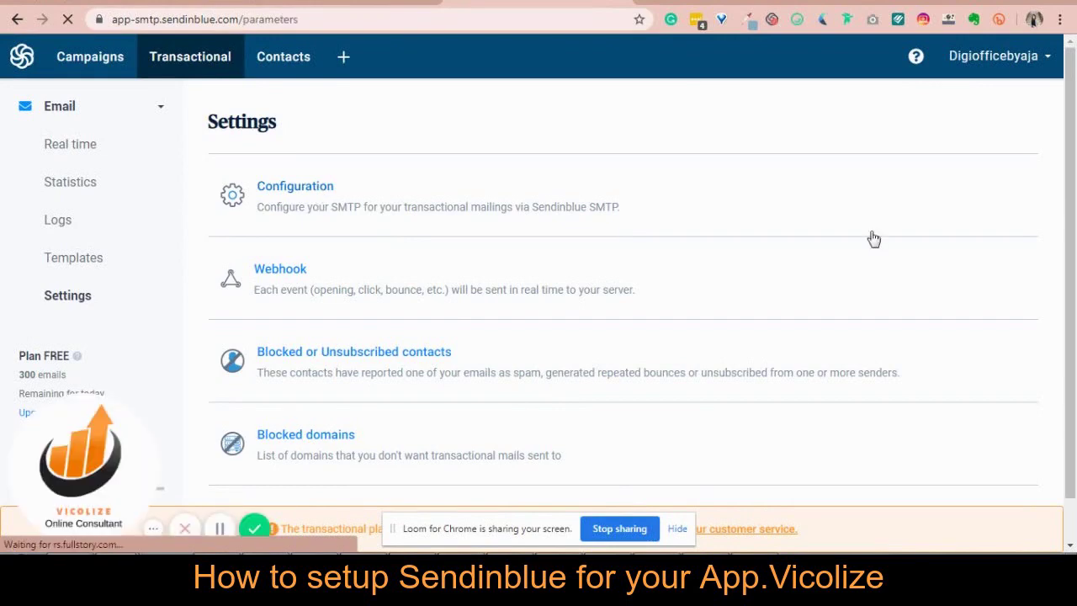
pyautogui.scroll(-1, 873, 239)
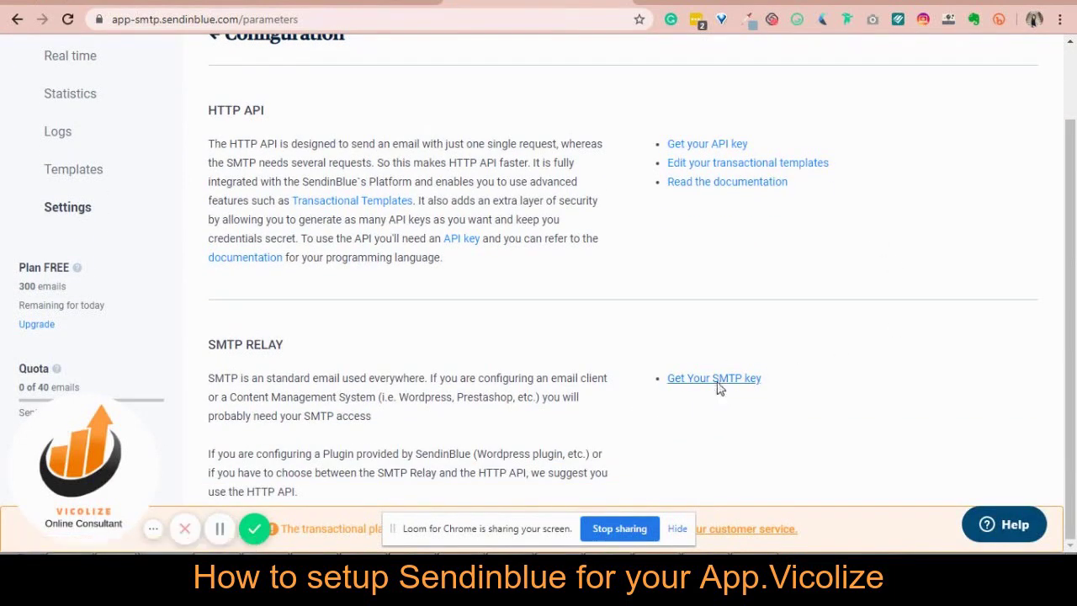
pyautogui.click(717, 381)
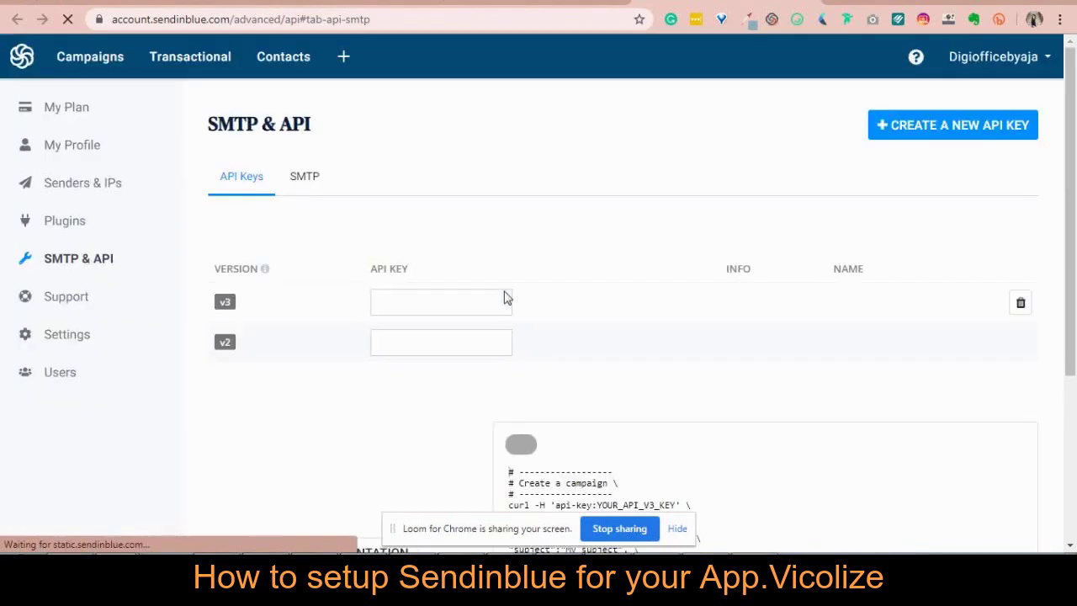
# Add digiofficebyaja.com as a new domain under Senders & IPs > Domains
pyautogui.click(74, 193)
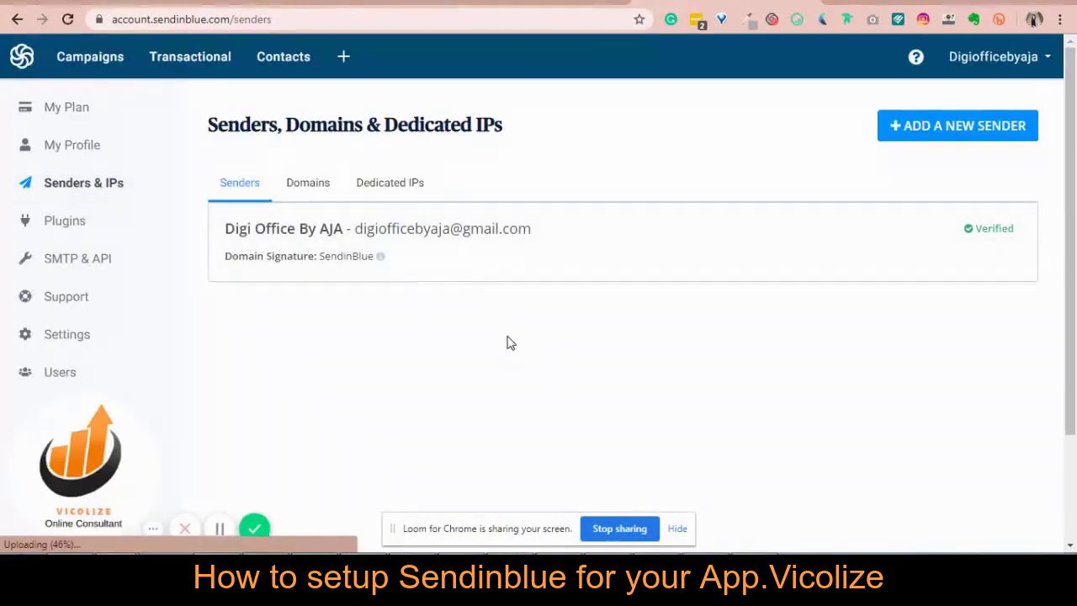
pyautogui.click(312, 188)
pyautogui.click(923, 128)
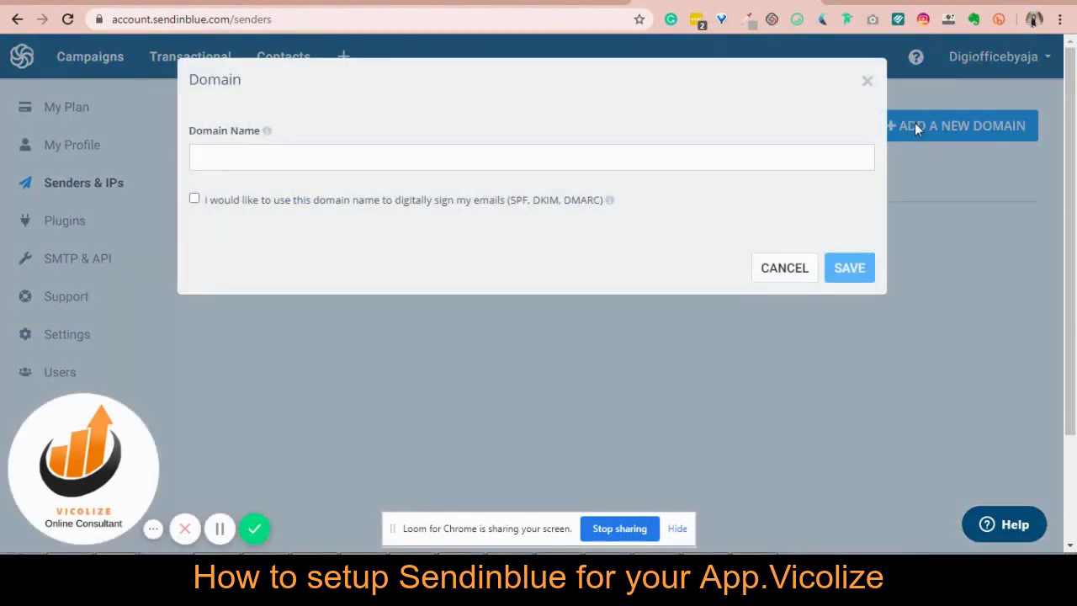
pyautogui.click(503, 150)
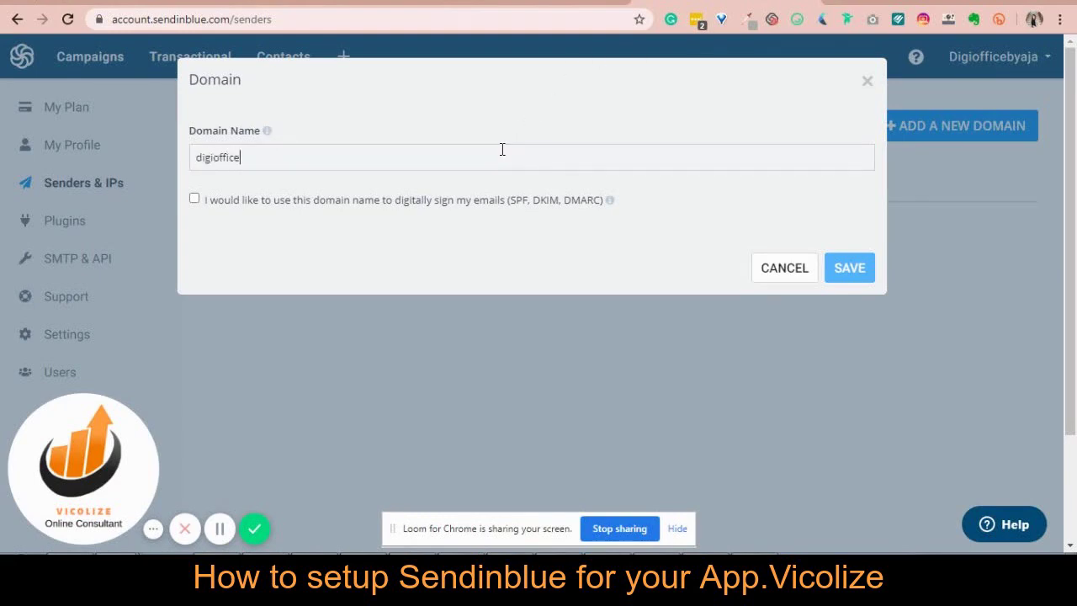
pyautogui.write('digiofficebyaja.com')
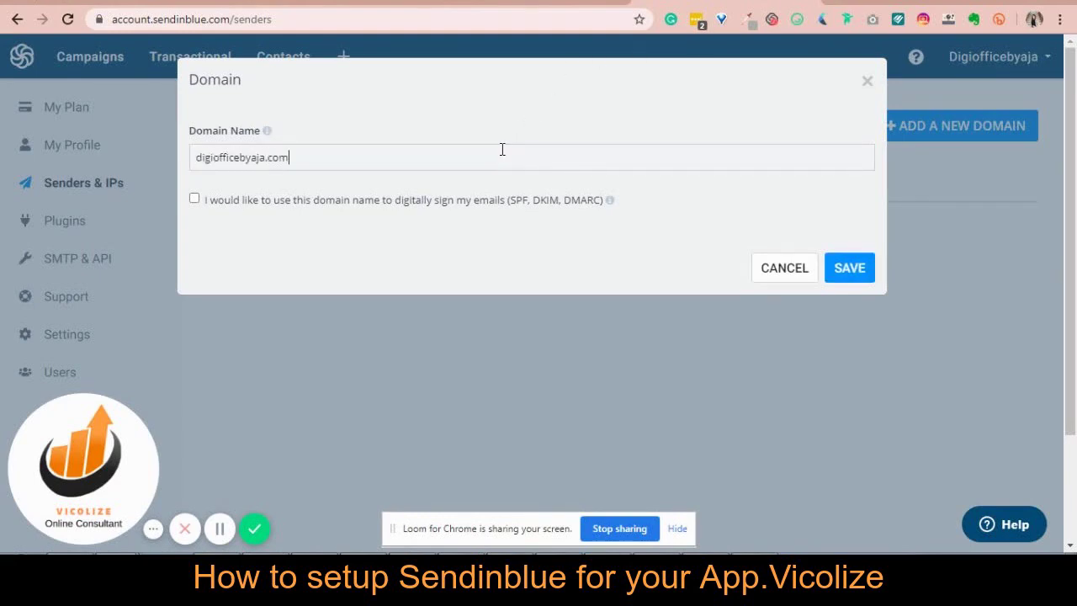
pyautogui.press('Return')
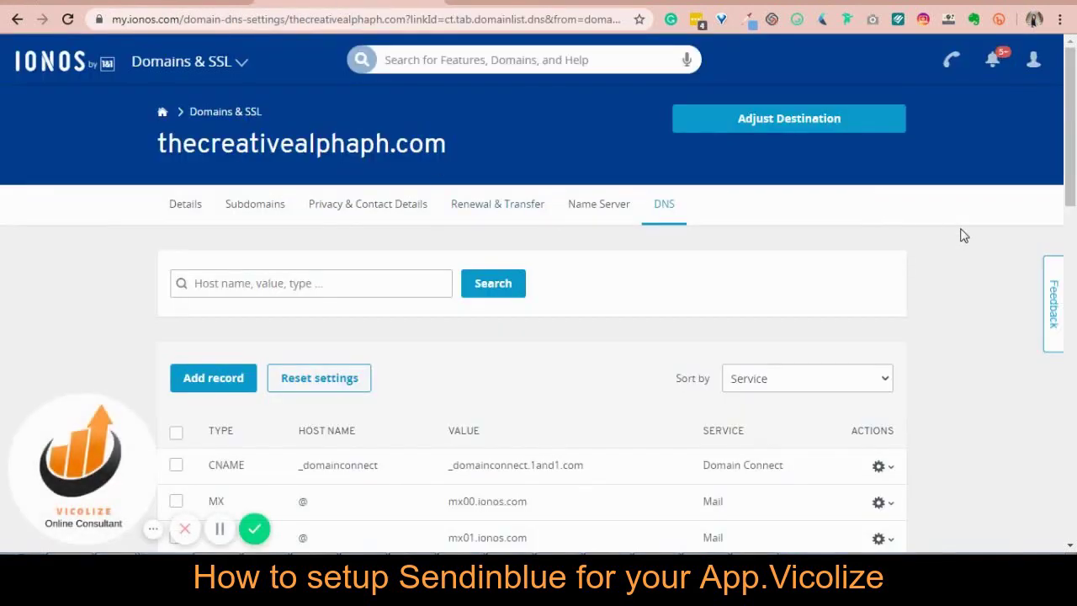
pyautogui.scroll(-2, 964, 236)
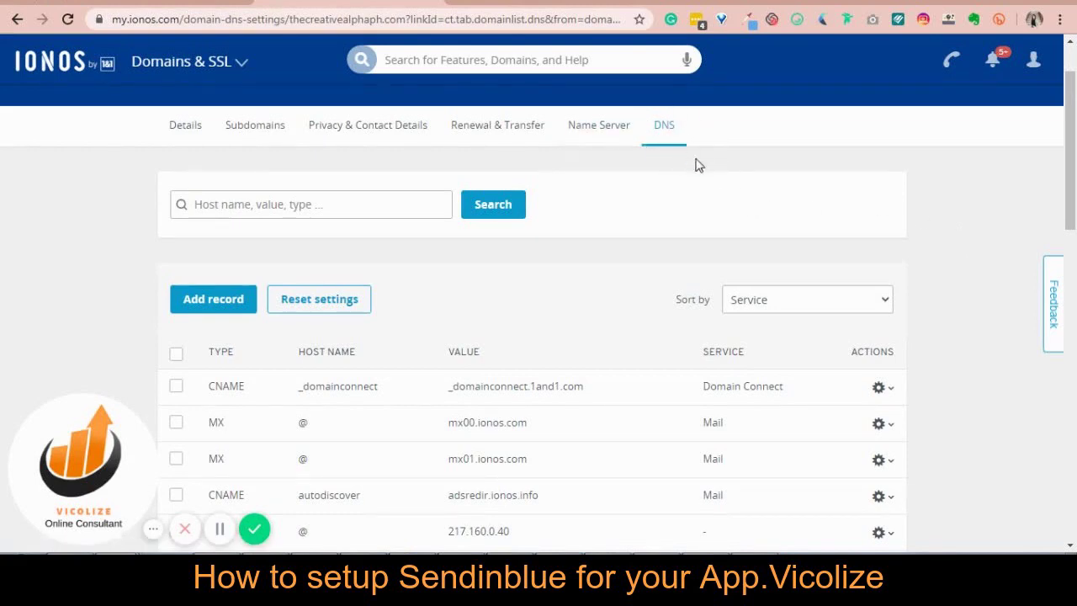
pyautogui.scroll(-2, 936, 239)
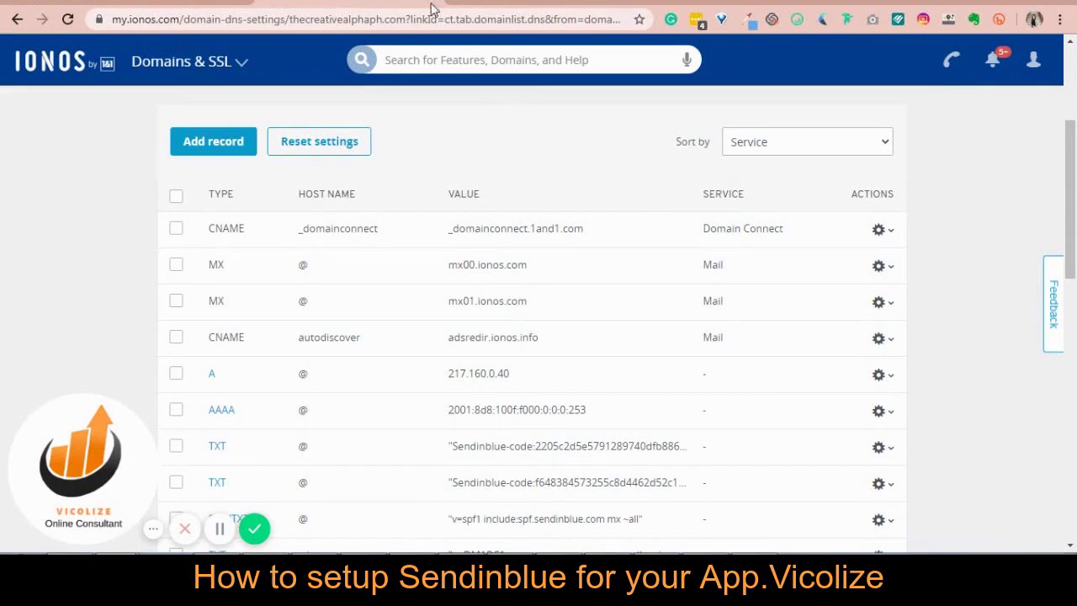
# Choose 'Add a DNS entry' verification and copy the Sendinblue-code TXT value
pyautogui.click(450, 7)
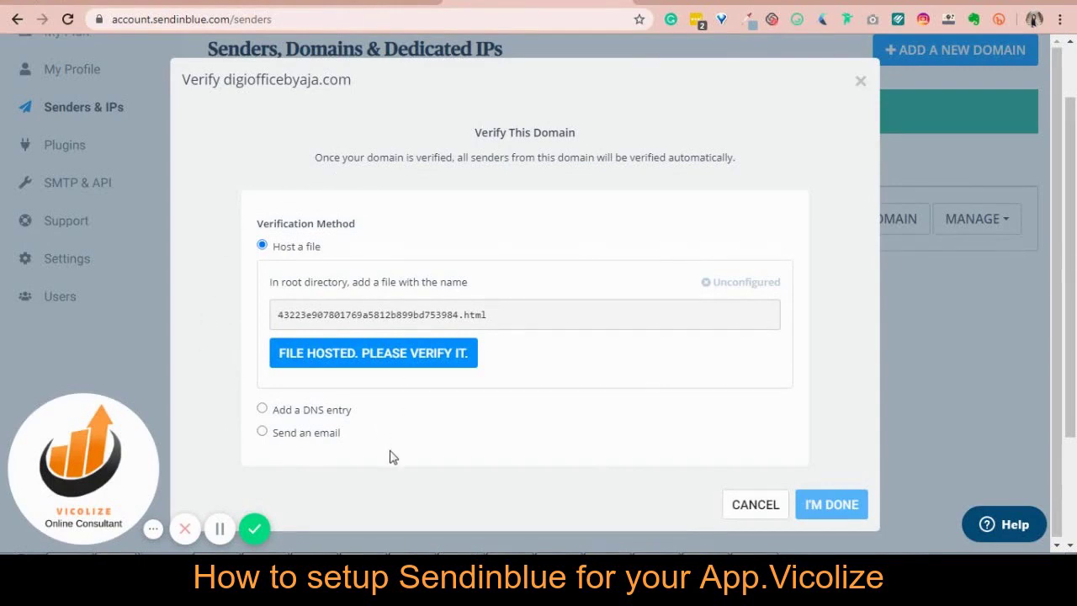
pyautogui.click(292, 419)
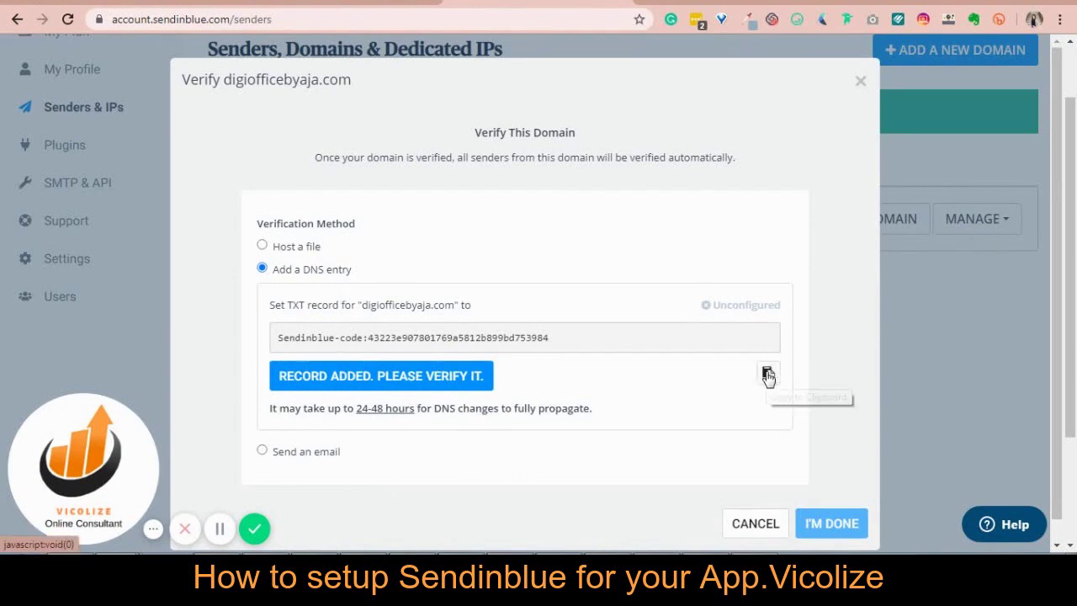
pyautogui.click(768, 373)
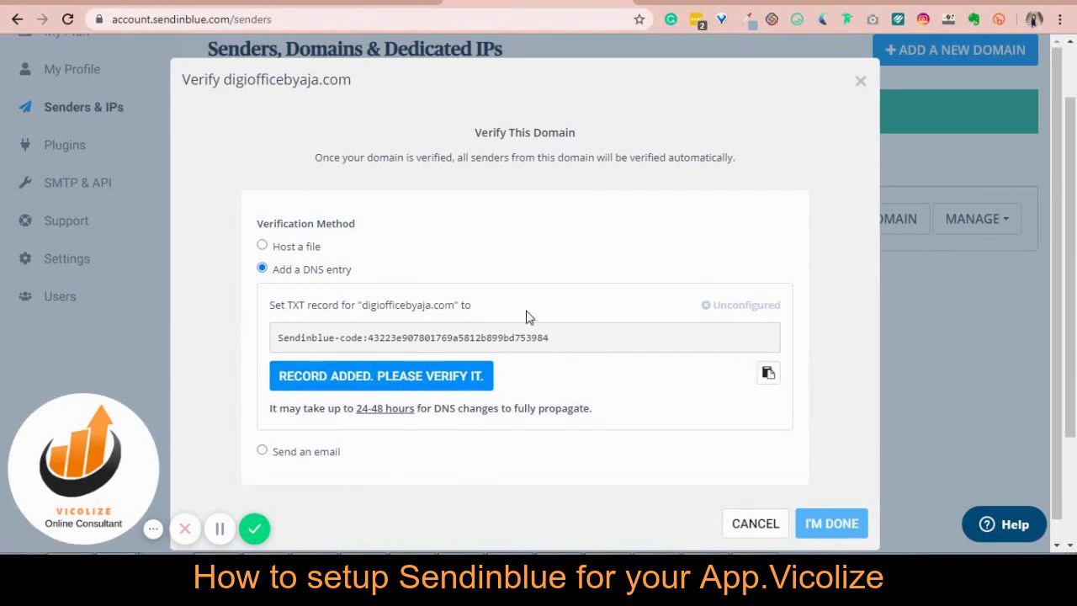
# Save a new IONOS TXT record whose value is the pasted Sendinblue verification code
pyautogui.click(349, 3)
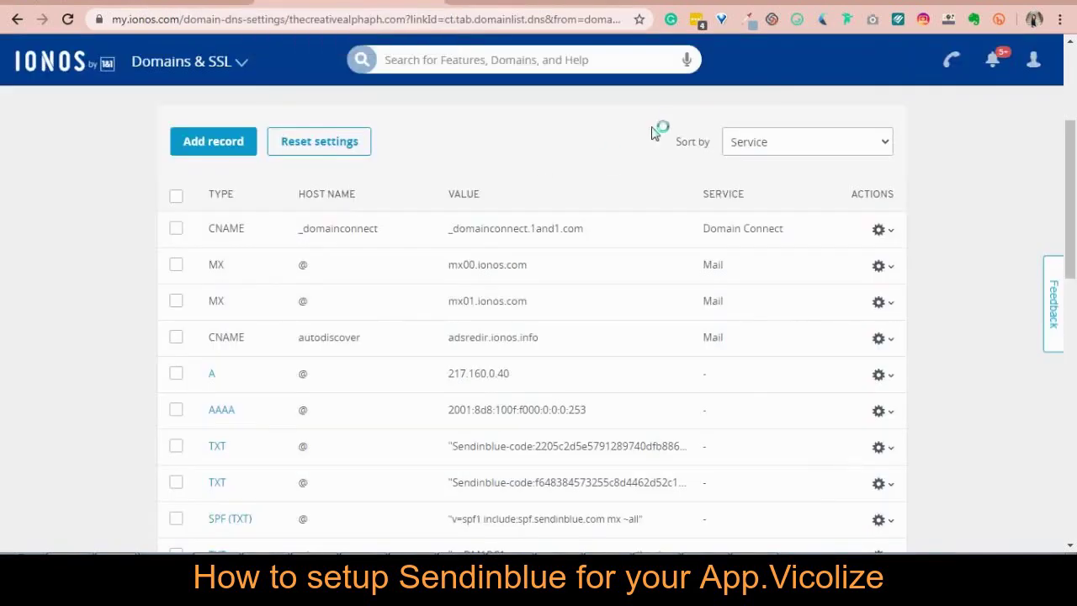
pyautogui.click(239, 145)
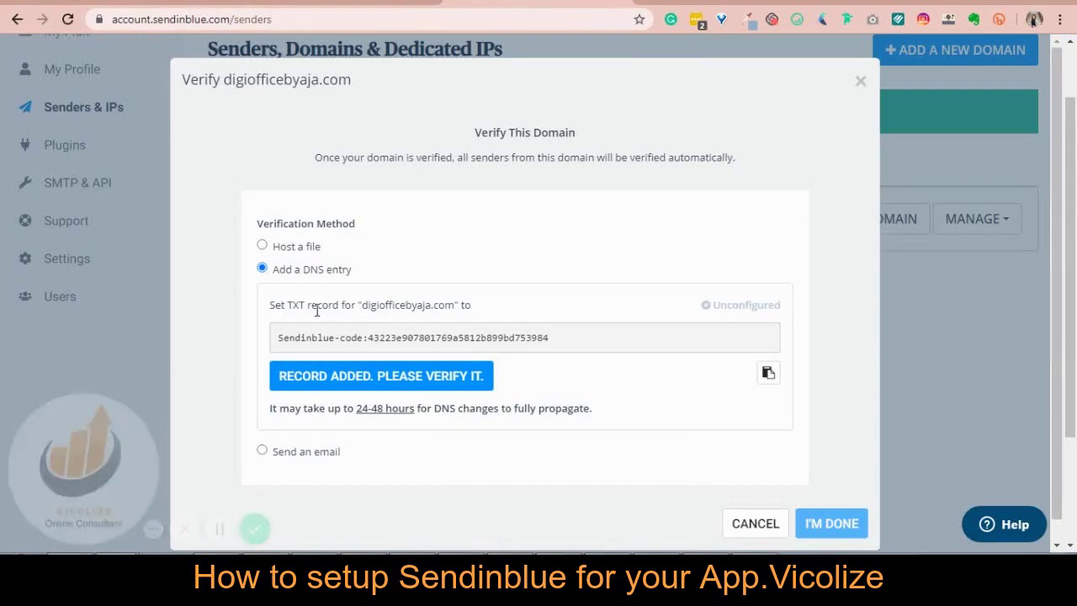
pyautogui.moveTo(286, 305); pyautogui.dragTo(311, 306)
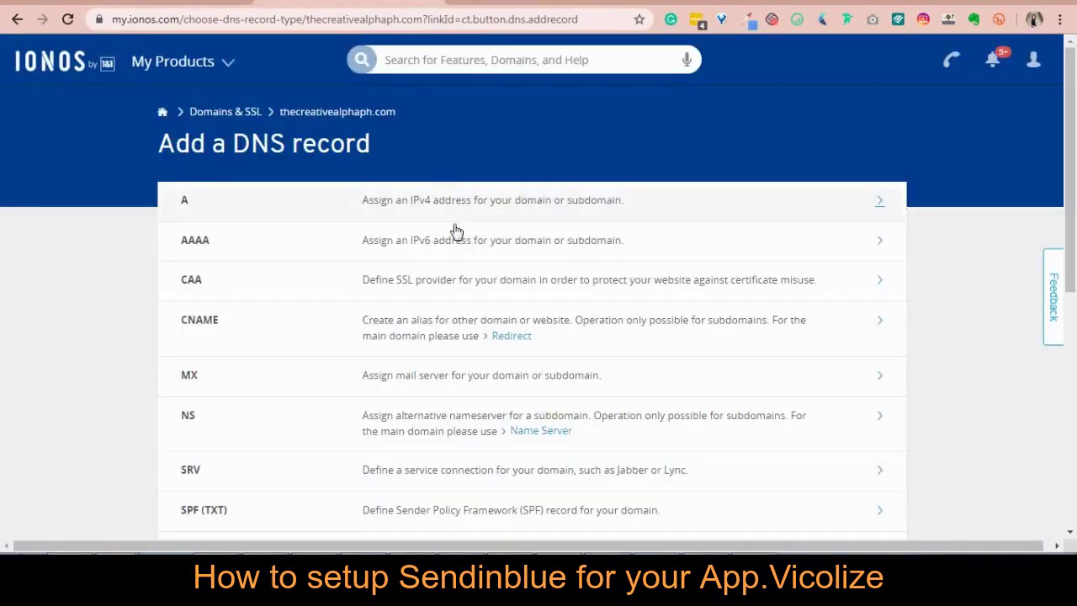
pyautogui.scroll(-4, 454, 228)
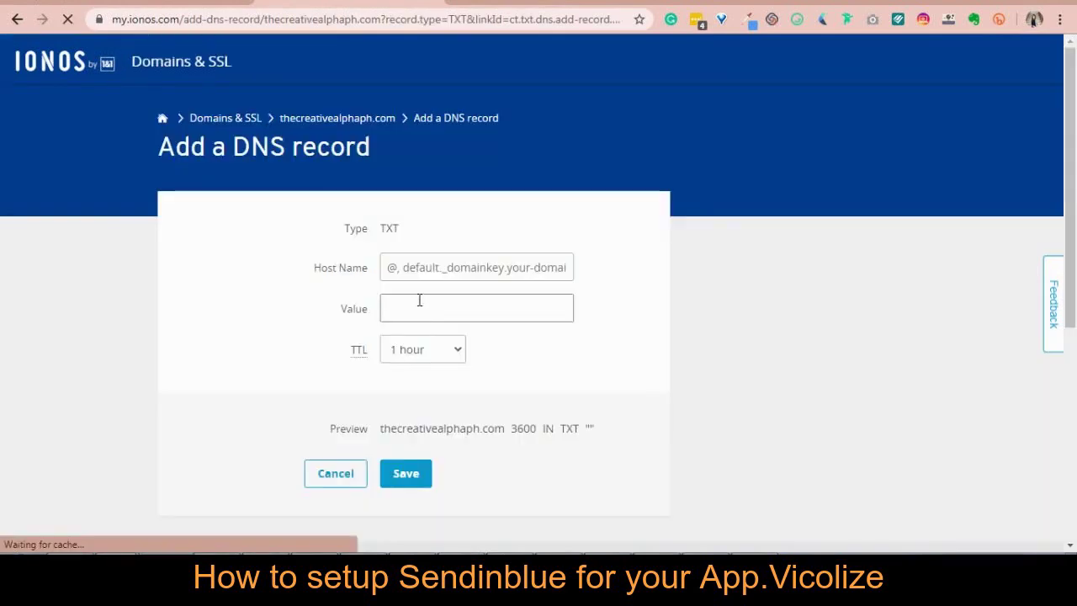
pyautogui.click(428, 267)
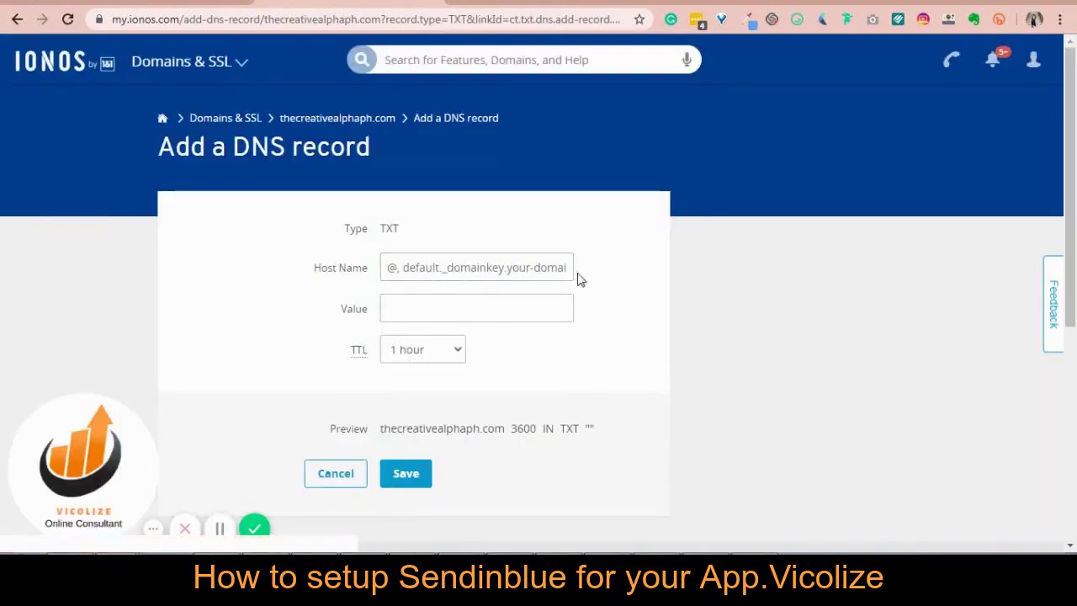
pyautogui.click(496, 301)
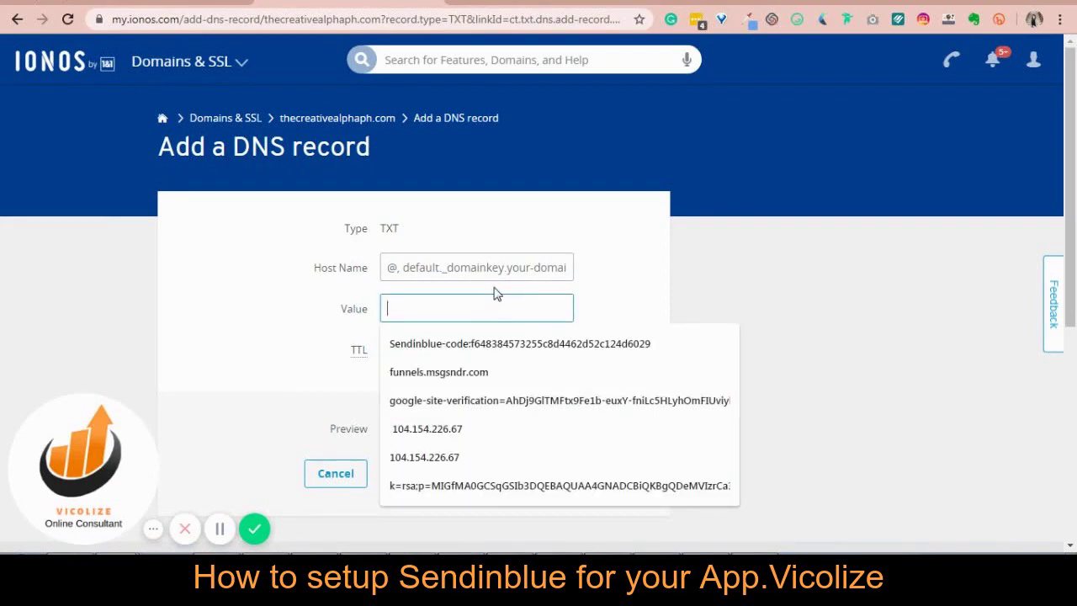
pyautogui.hotkey('ctrl', 'v')
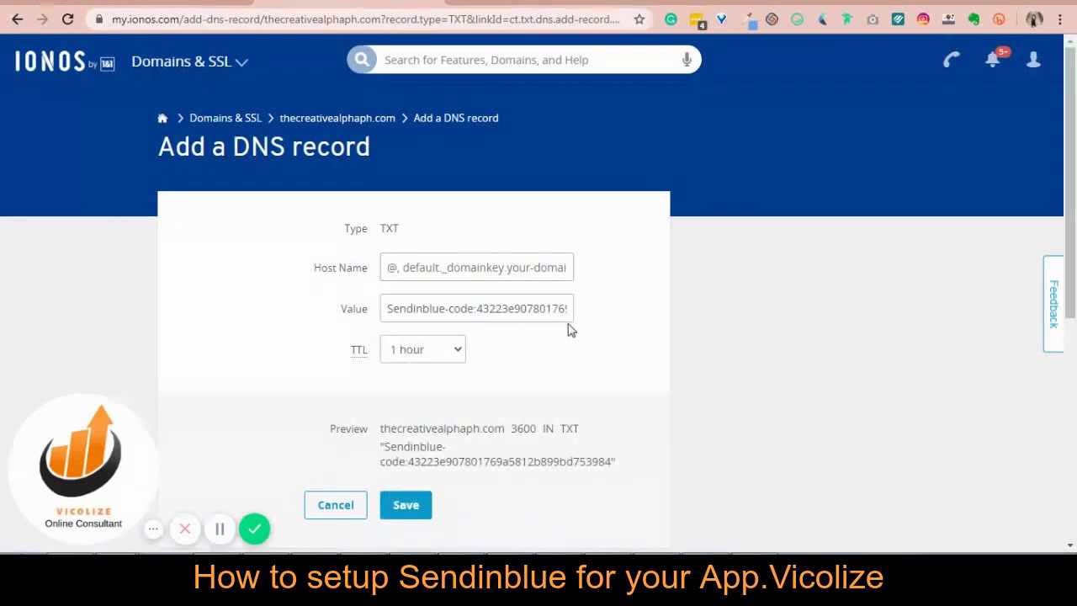
pyautogui.scroll(-3, 577, 322)
pyautogui.scroll(3, 597, 306)
pyautogui.scroll(-2, 604, 308)
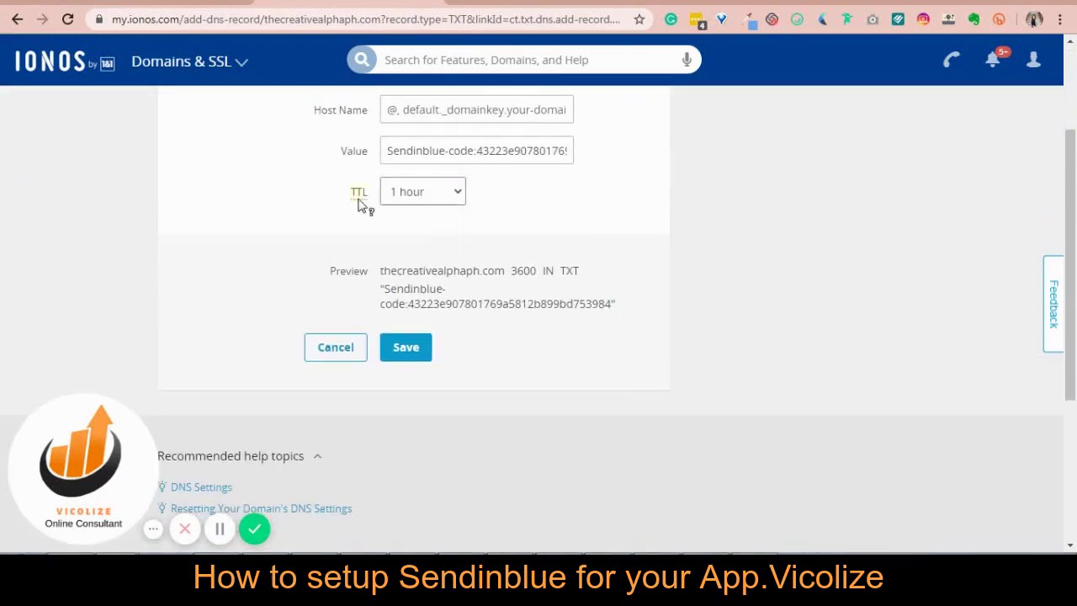
pyautogui.click(412, 355)
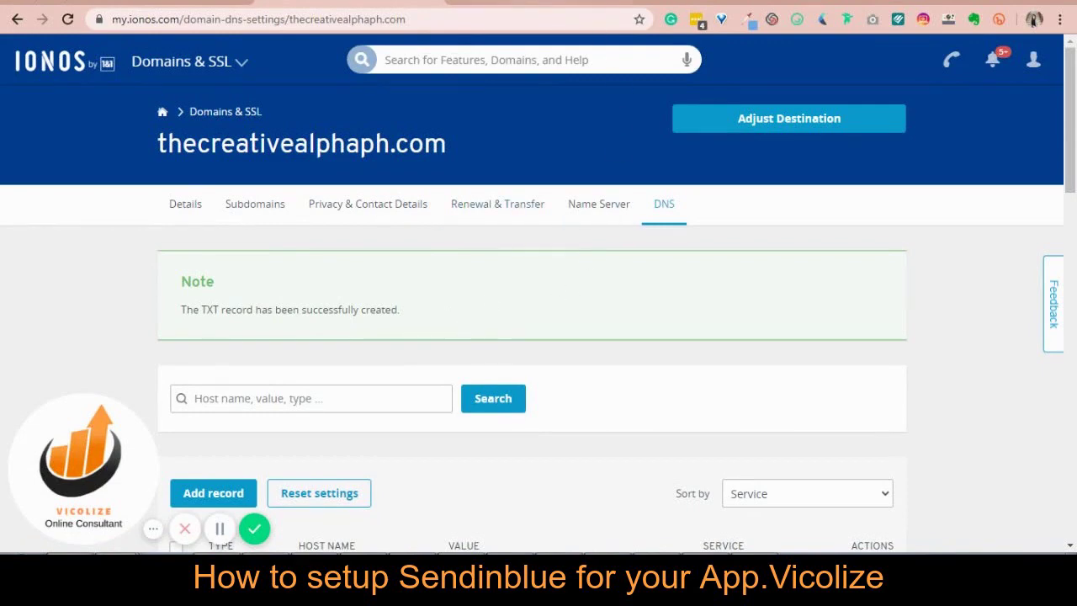
# Re-check the added record until Configured, then finish with I'M DONE
pyautogui.click(589, 2)
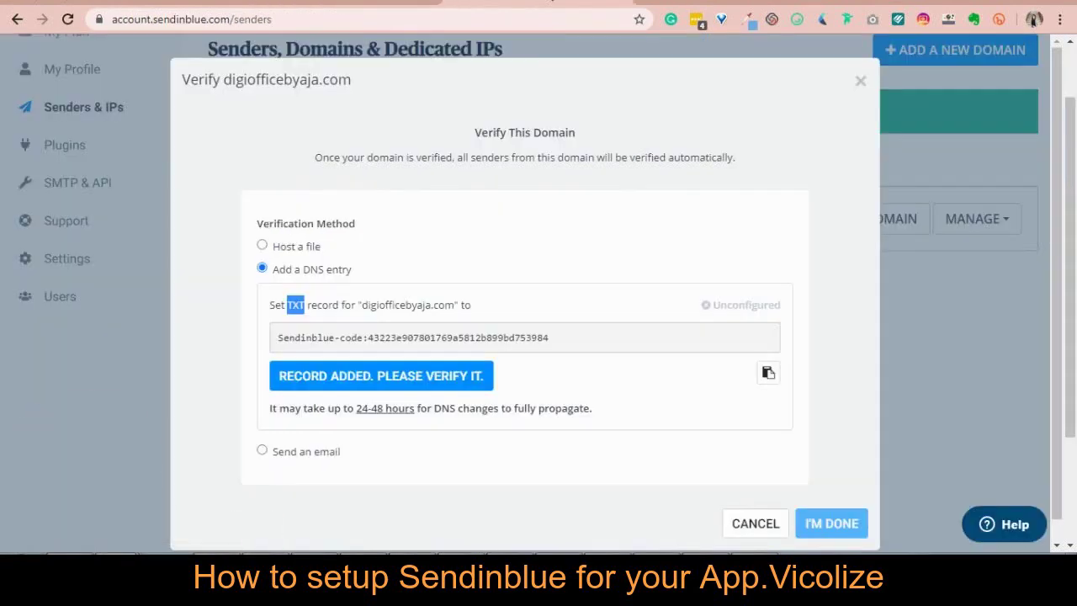
pyautogui.click(462, 385)
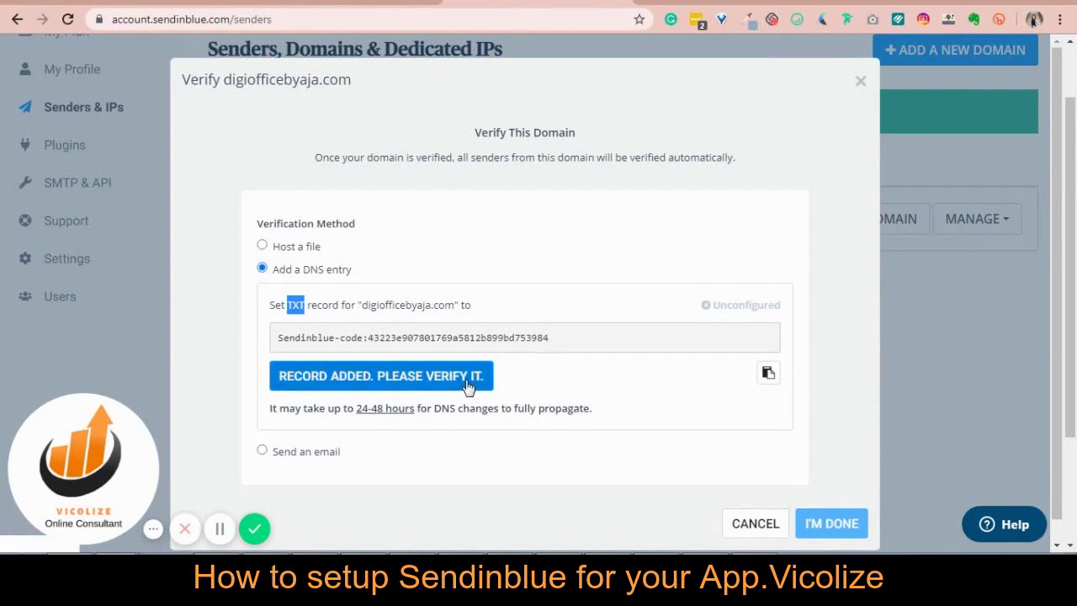
pyautogui.click(495, 379)
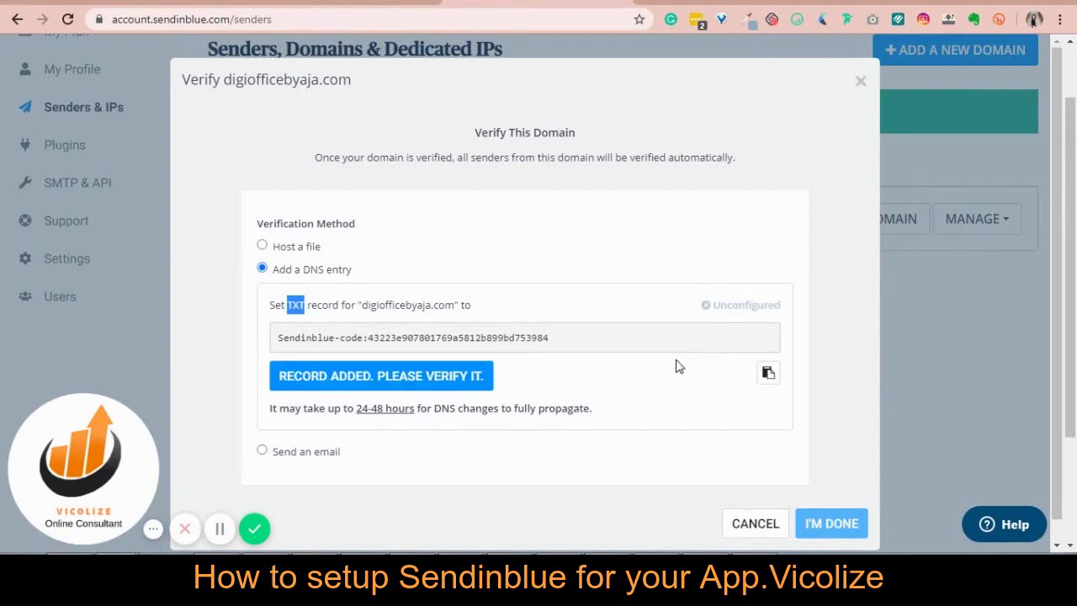
pyautogui.click(221, 531)
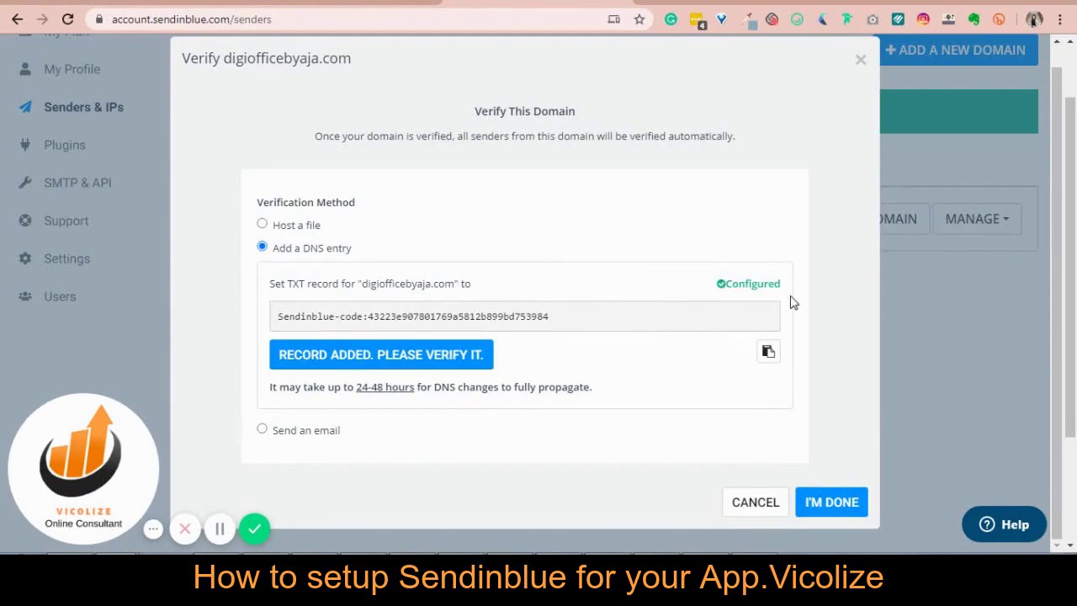
pyautogui.click(837, 508)
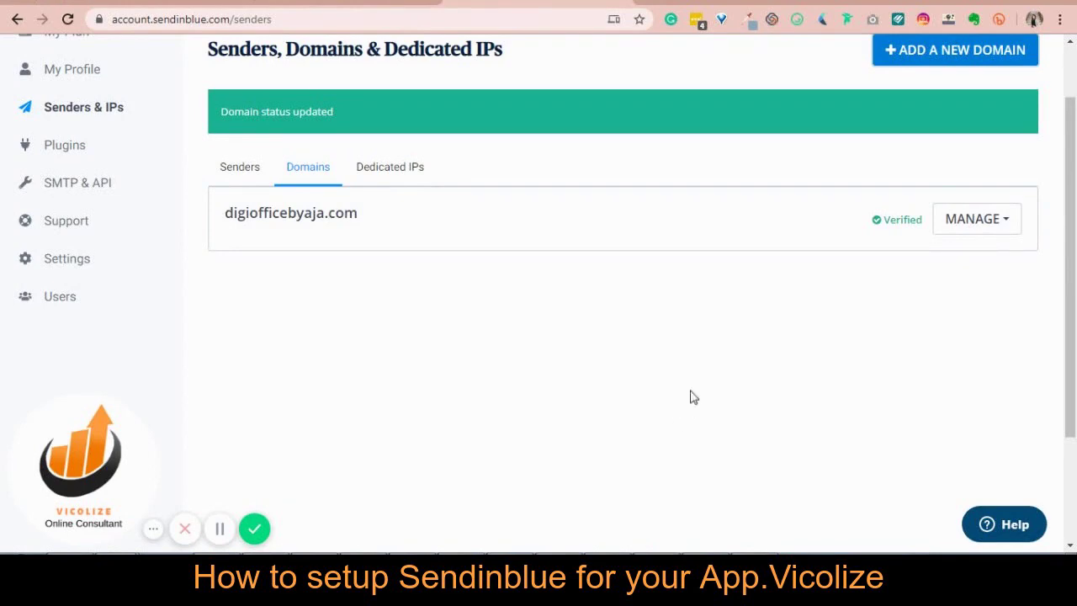
# Open MANAGE > Authenticate this domain and review the DKIM, SPF, code and DMARC records
pyautogui.click(977, 230)
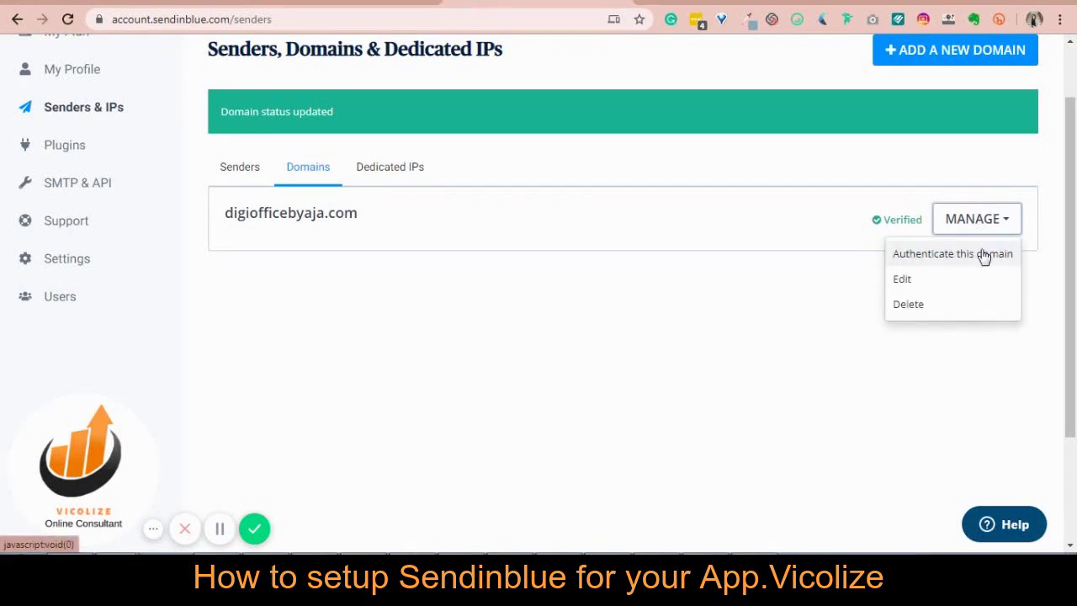
pyautogui.click(985, 255)
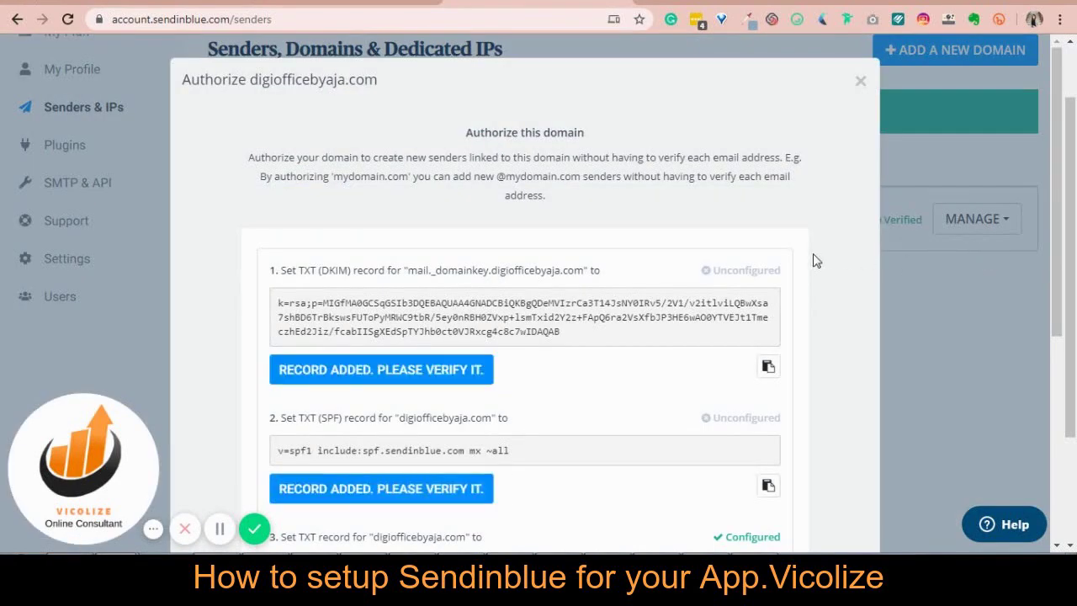
pyautogui.scroll(-1, 813, 261)
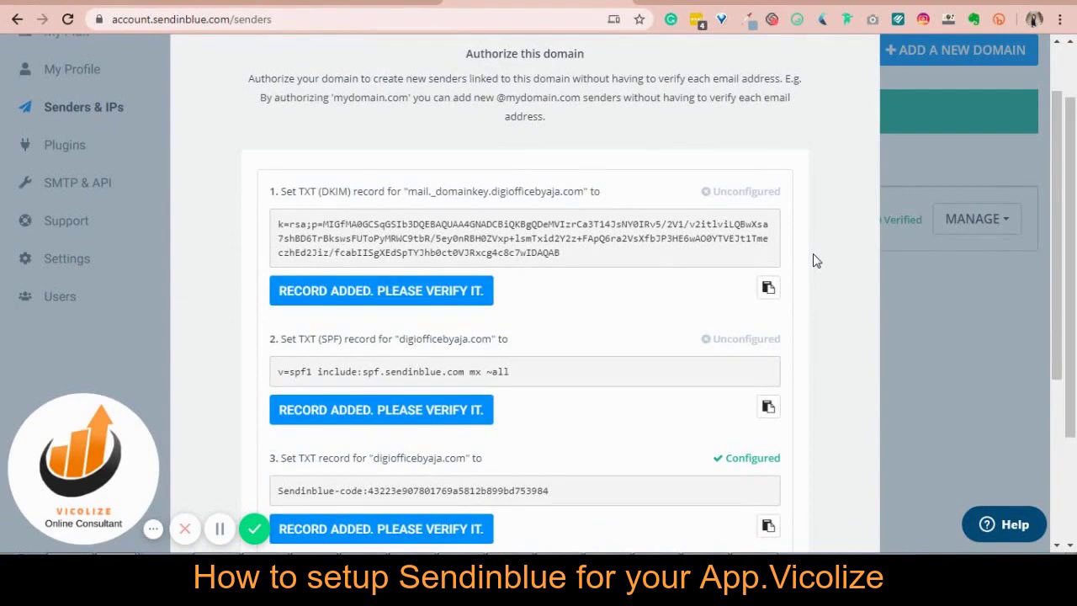
pyautogui.scroll(-1, 813, 261)
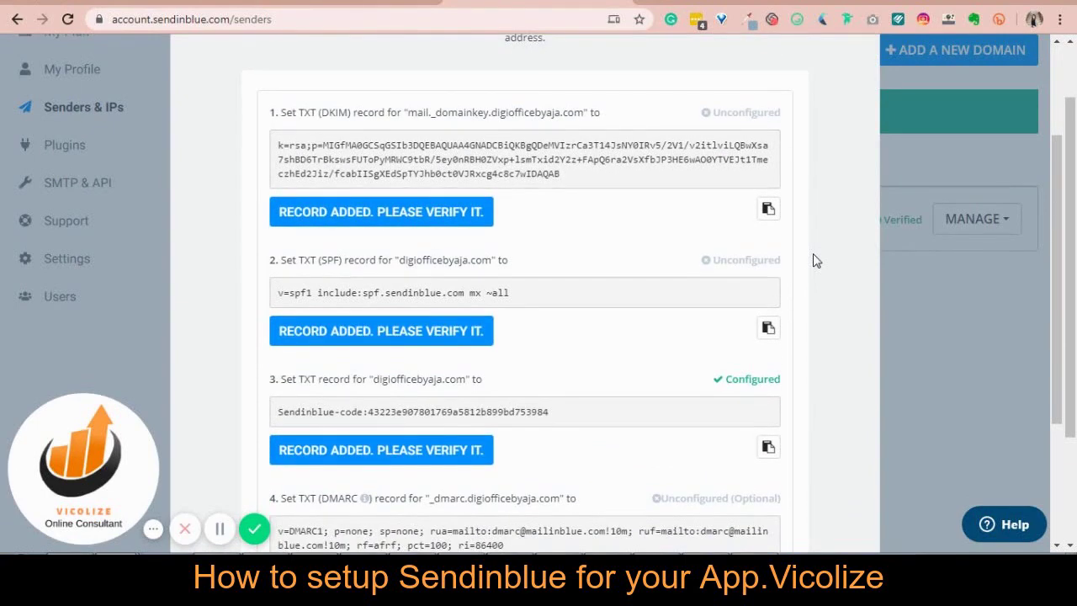
pyautogui.scroll(1, 813, 260)
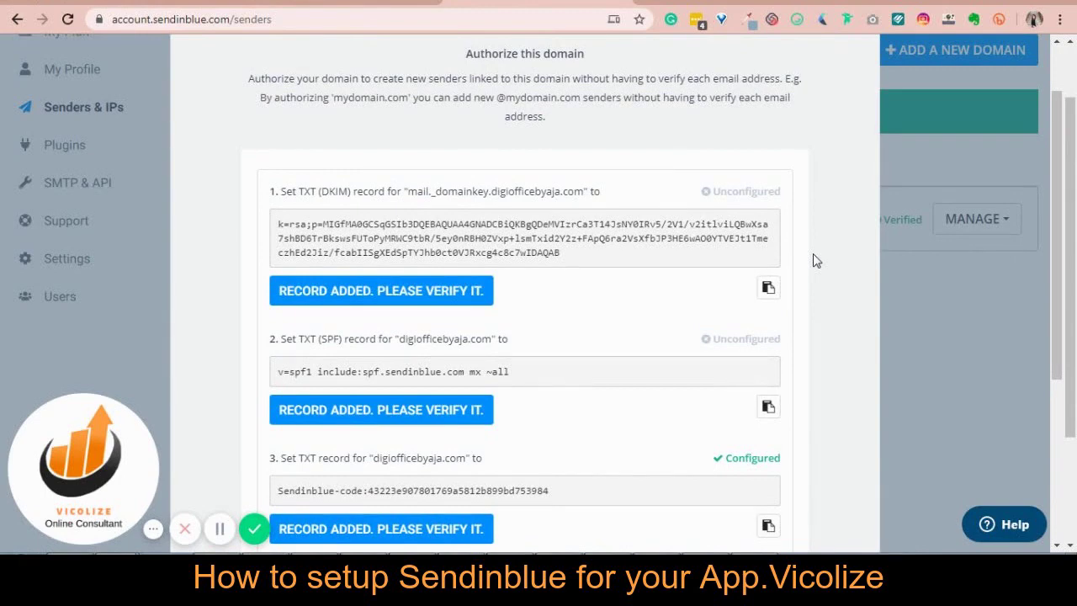
pyautogui.scroll(-1, 813, 261)
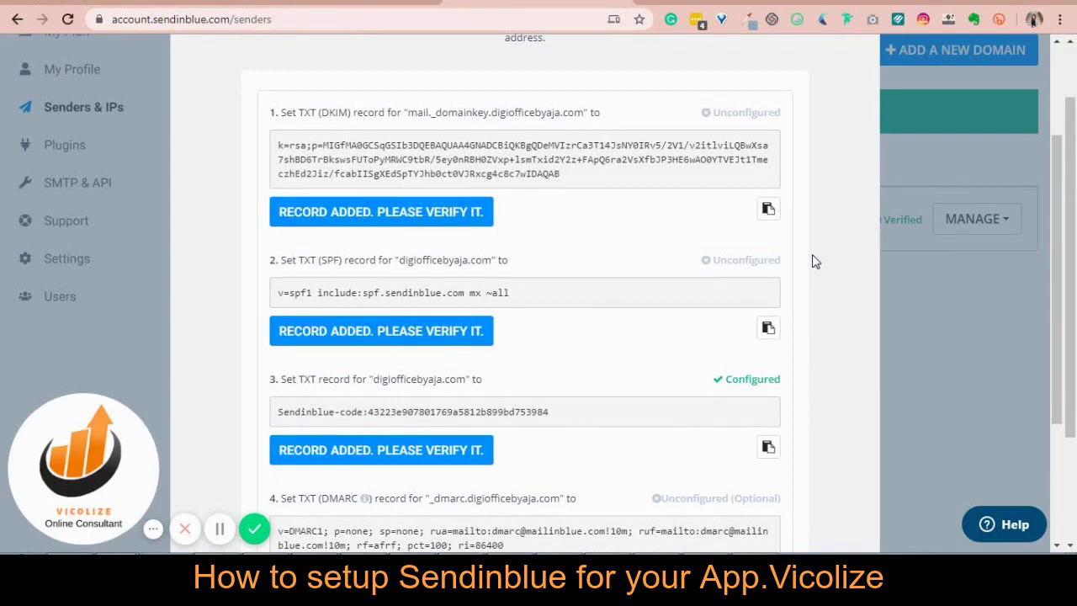
# Start a new IONOS record and copy the DKIM host name and key from Sendinblue
pyautogui.hotkey('ctrl', 'Tab')
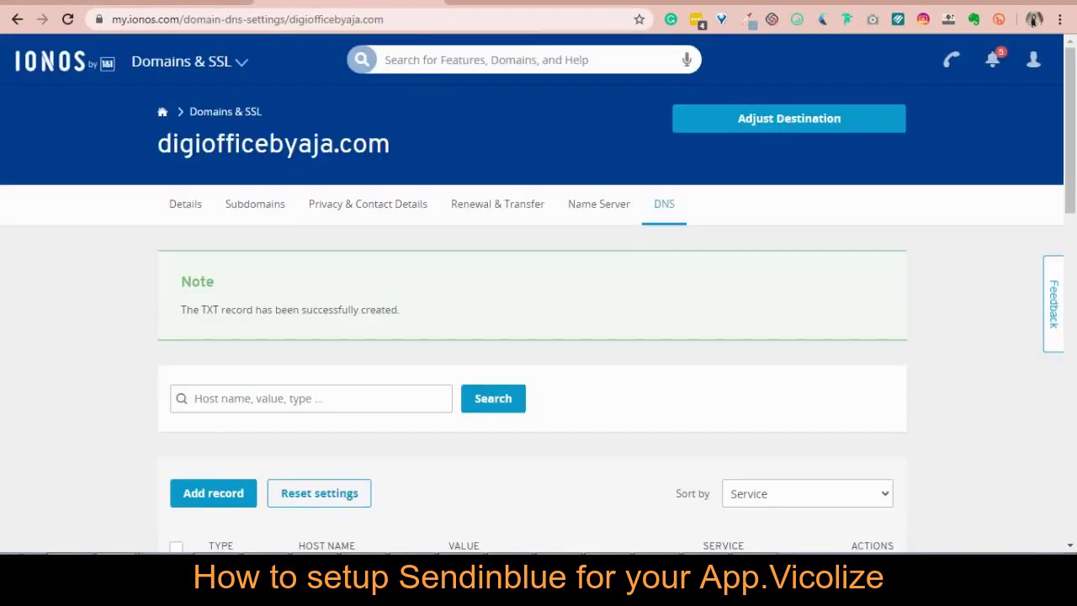
pyautogui.scroll(-2, 833, 286)
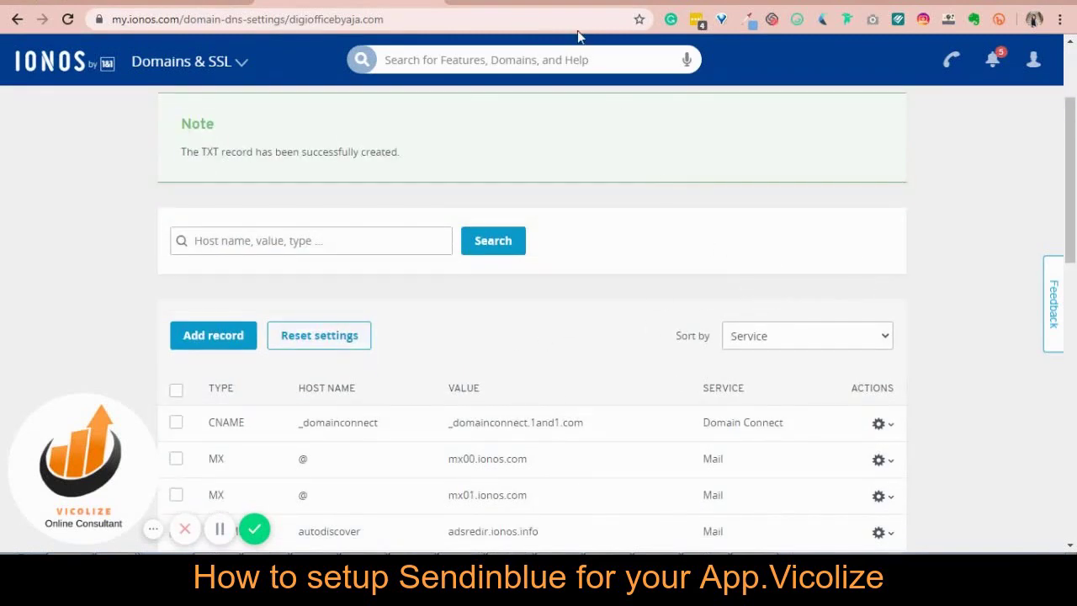
pyautogui.click(545, 3)
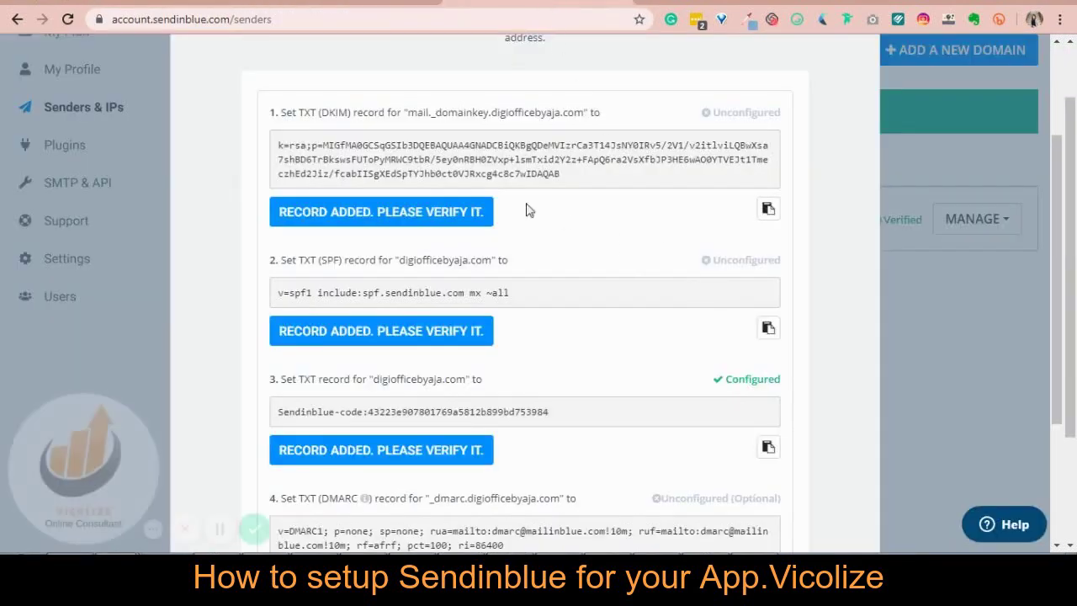
pyautogui.moveTo(276, 112); pyautogui.dragTo(601, 125)
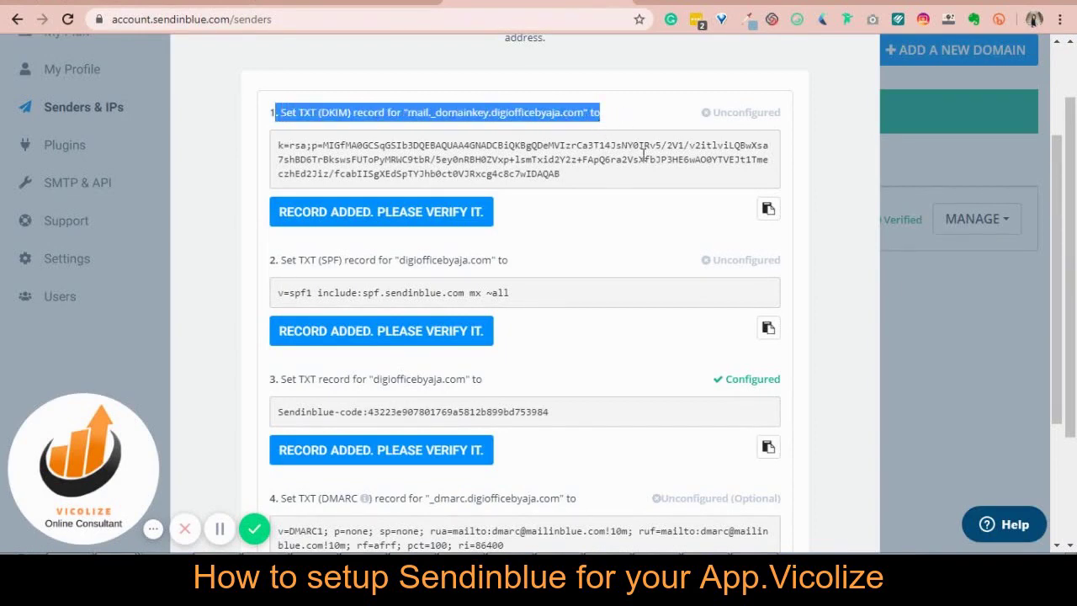
pyautogui.click(268, 3)
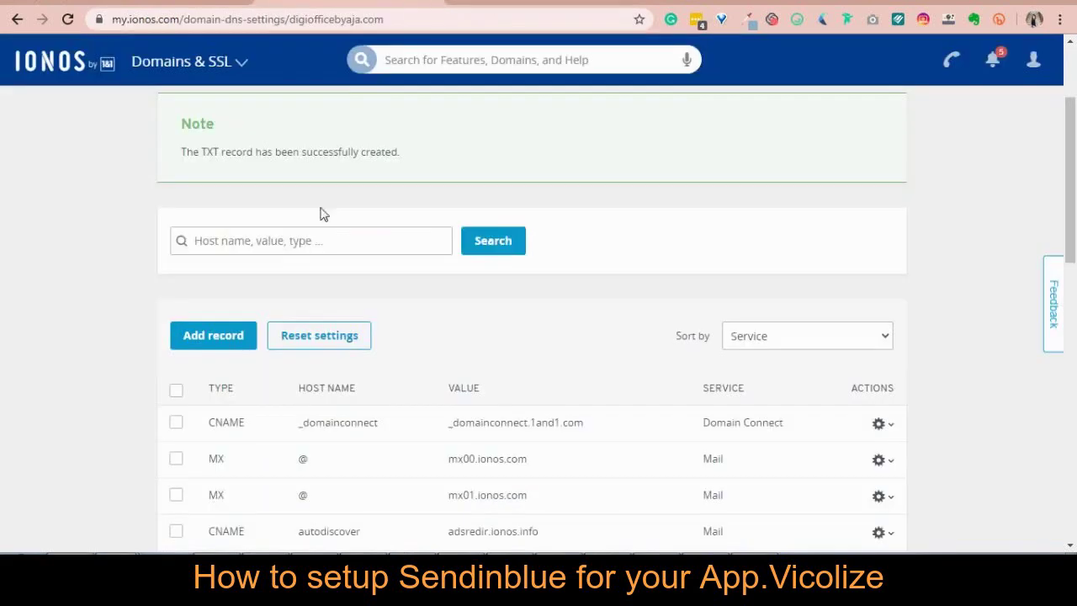
pyautogui.click(213, 337)
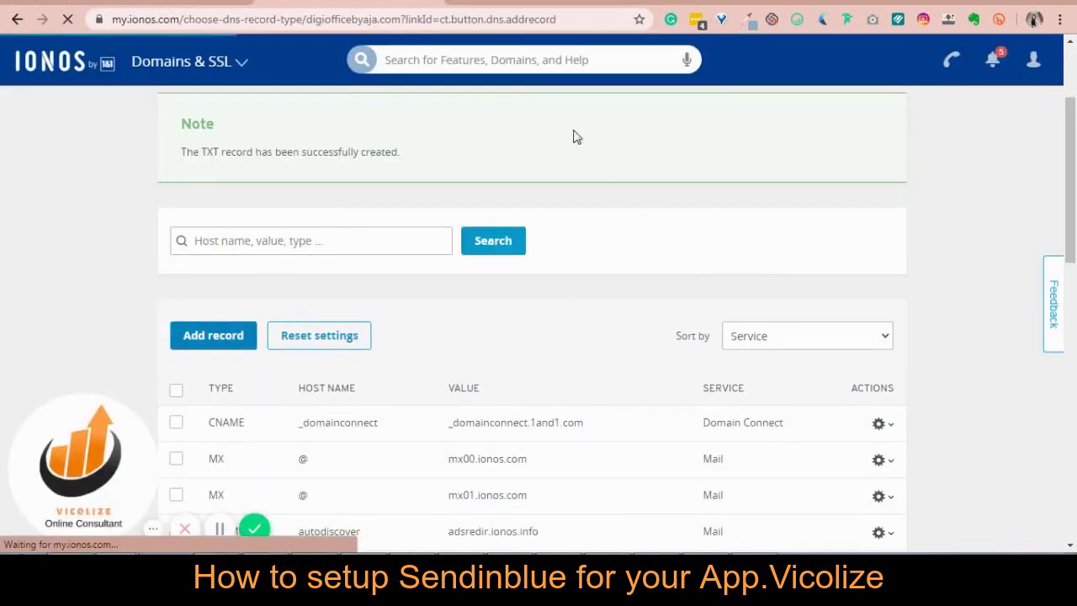
pyautogui.click(539, 3)
pyautogui.click(769, 209)
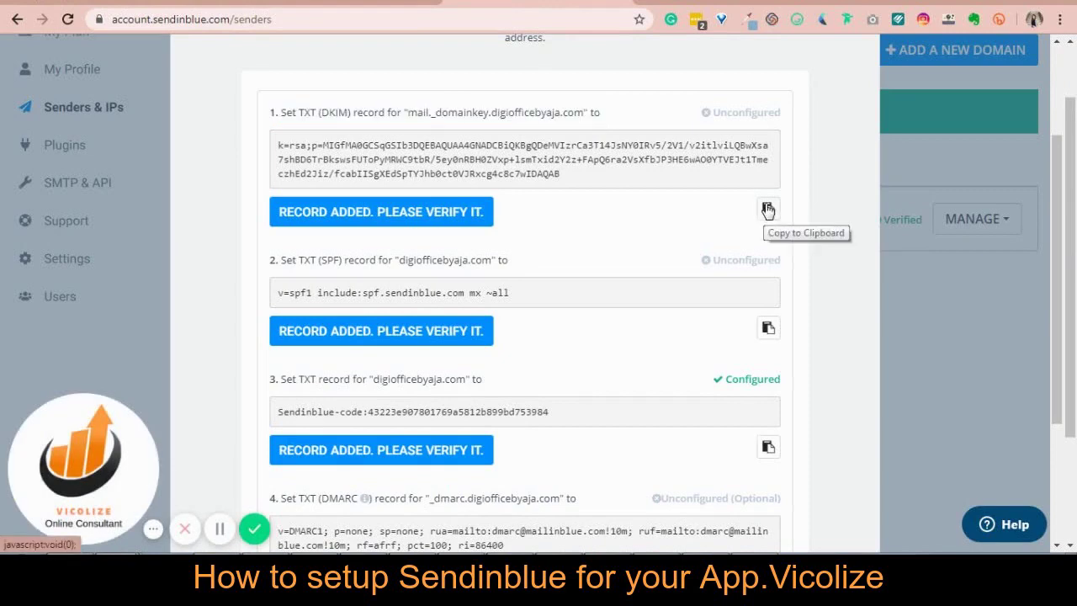
pyautogui.click(349, 4)
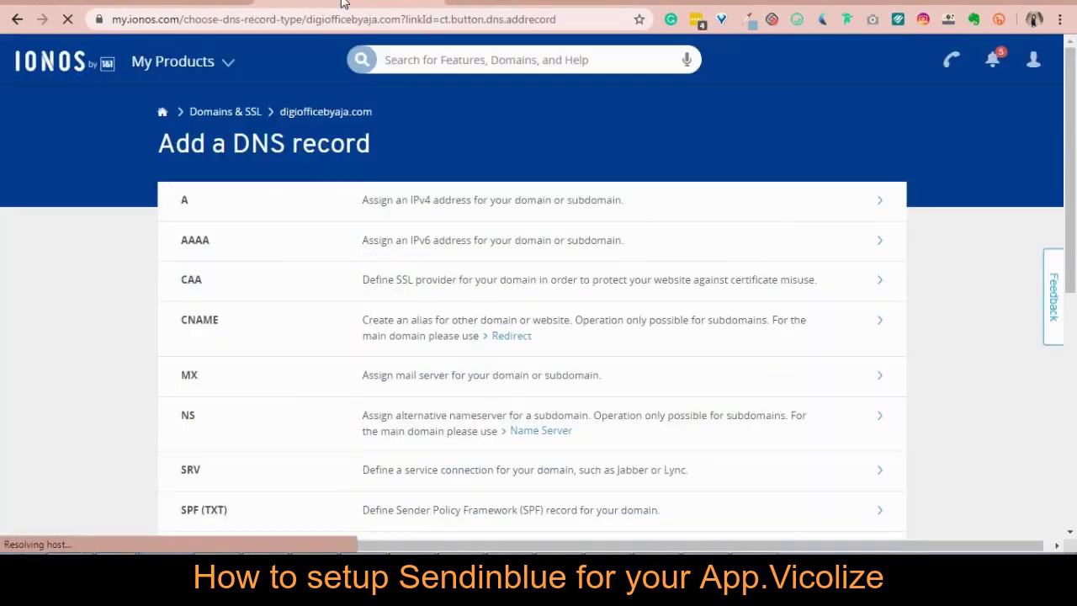
# Make it a TXT record with the DKIM key as Value and mail._domainkey as Host Name
pyautogui.scroll(-3, 436, 270)
pyautogui.scroll(-3, 437, 260)
pyautogui.scroll(1, 430, 210)
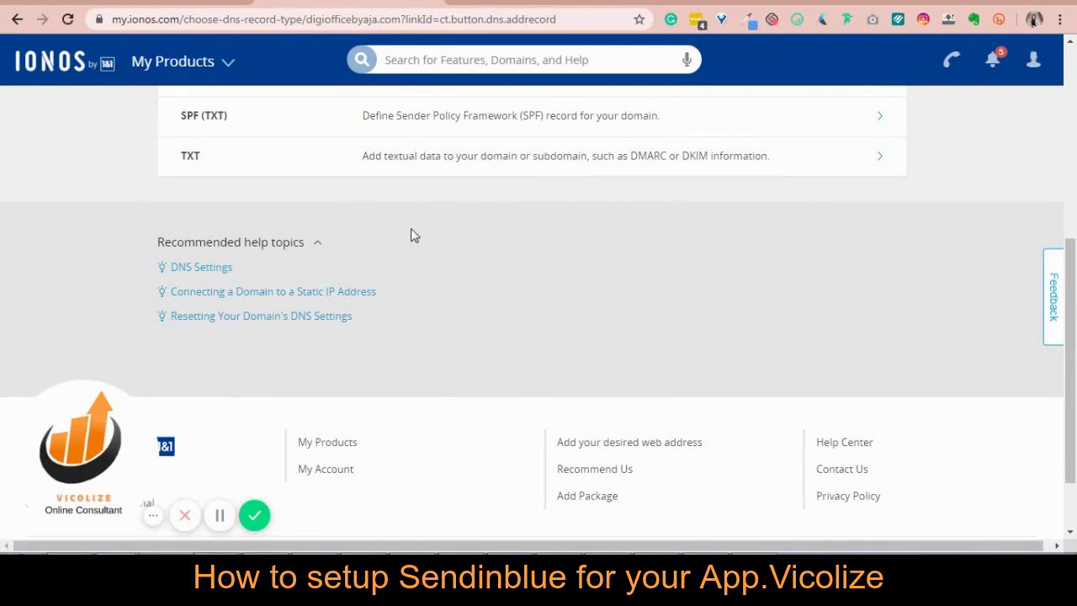
pyautogui.click(425, 168)
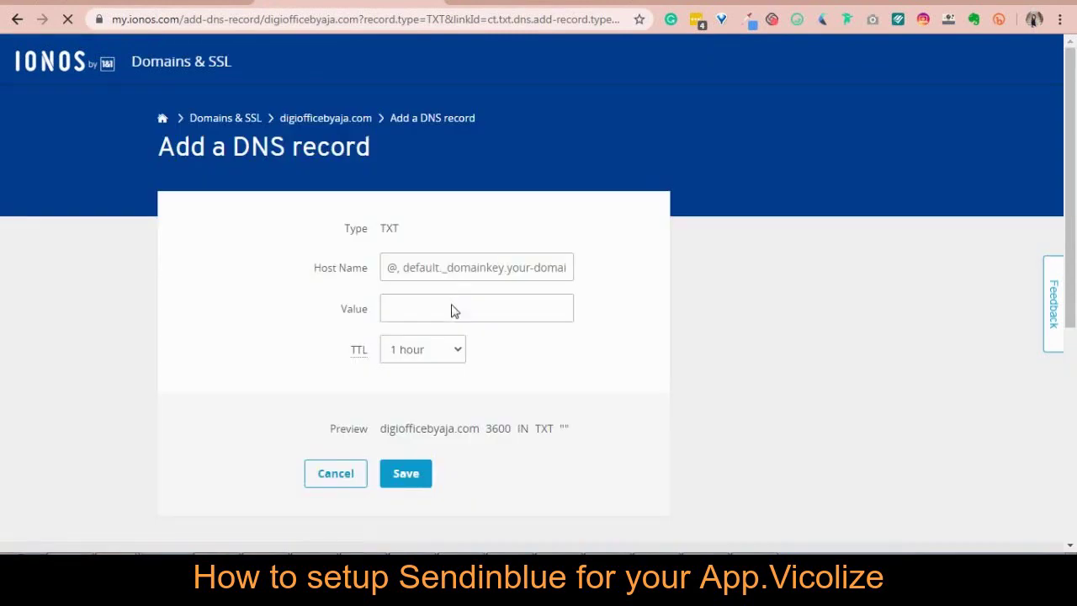
pyautogui.click(452, 311)
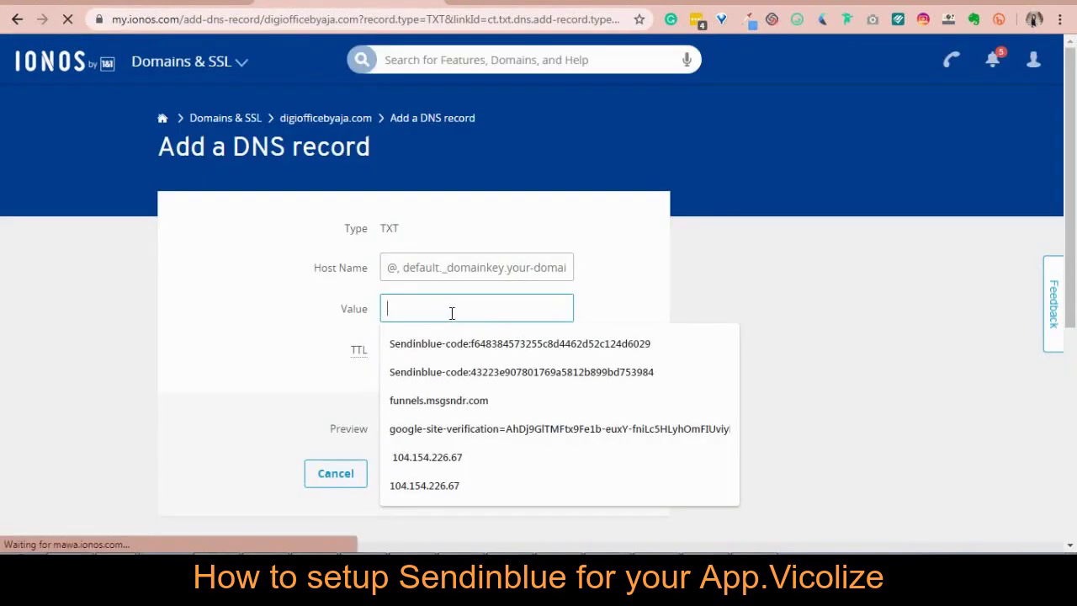
pyautogui.hotkey('ctrl', 'v')
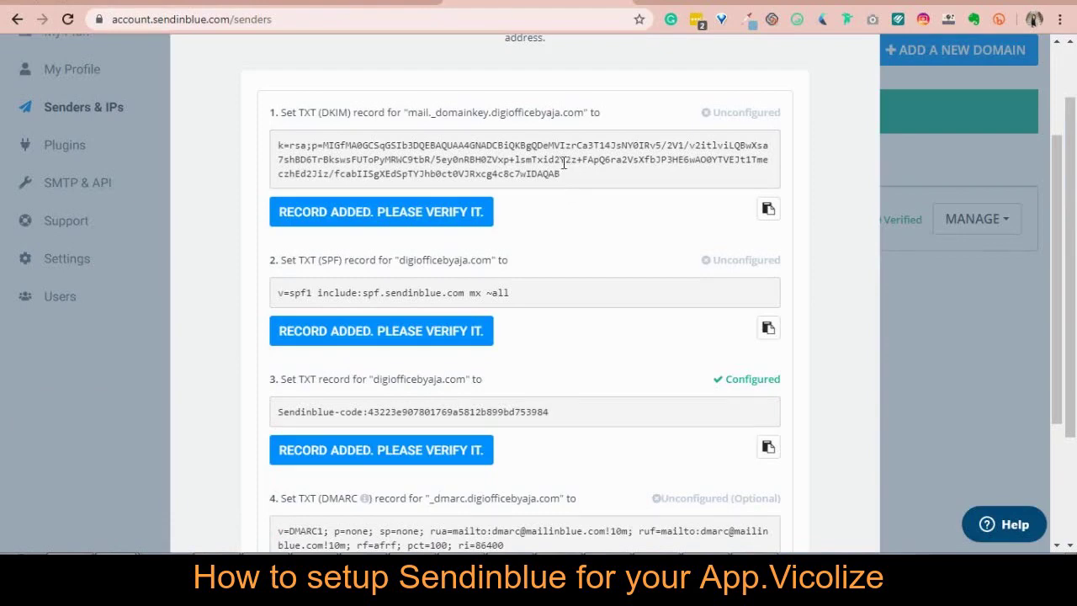
pyautogui.moveTo(410, 111); pyautogui.dragTo(491, 112)
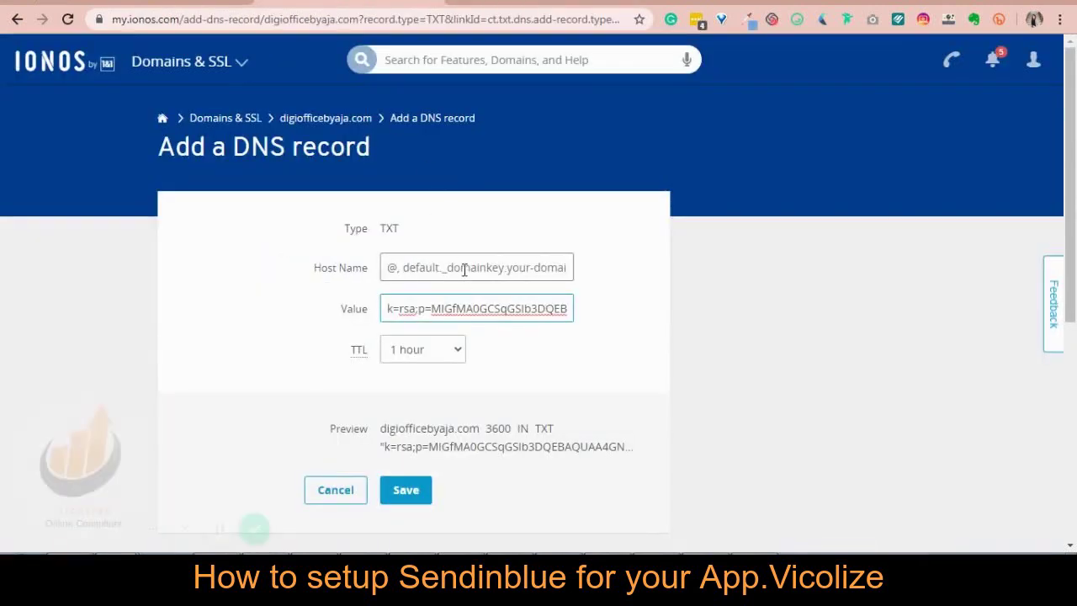
pyautogui.click(464, 267)
pyautogui.hotkey('ctrl', 'v')
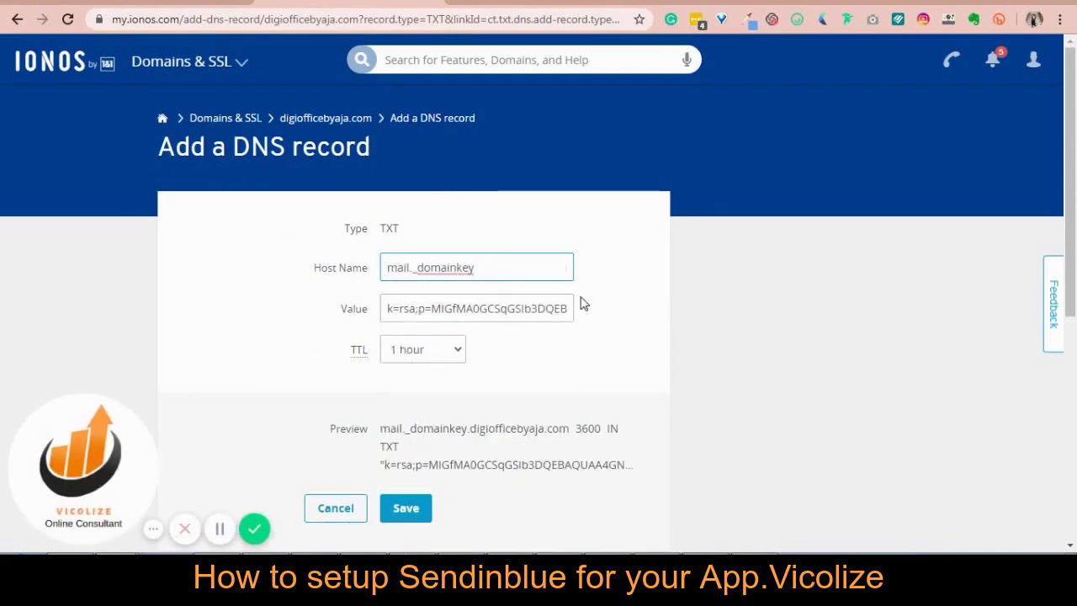
pyautogui.click(582, 303)
# Compare the host name with Sendinblue's DKIM entry, then save the record
pyautogui.scroll(-1, 588, 309)
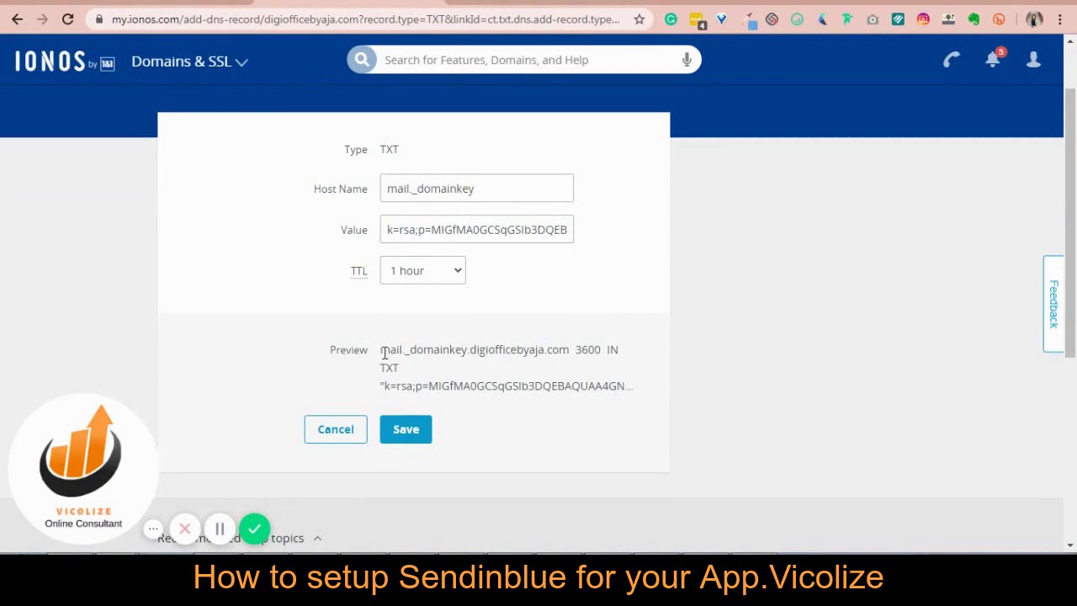
pyautogui.click(461, 375)
pyautogui.moveTo(380, 349); pyautogui.dragTo(571, 350)
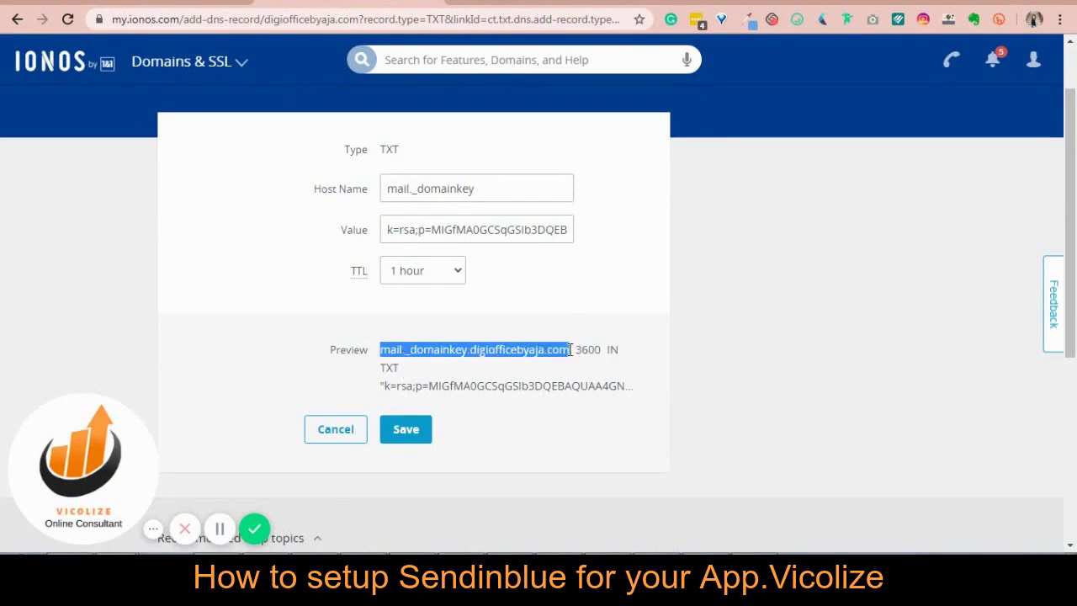
pyautogui.click(502, 4)
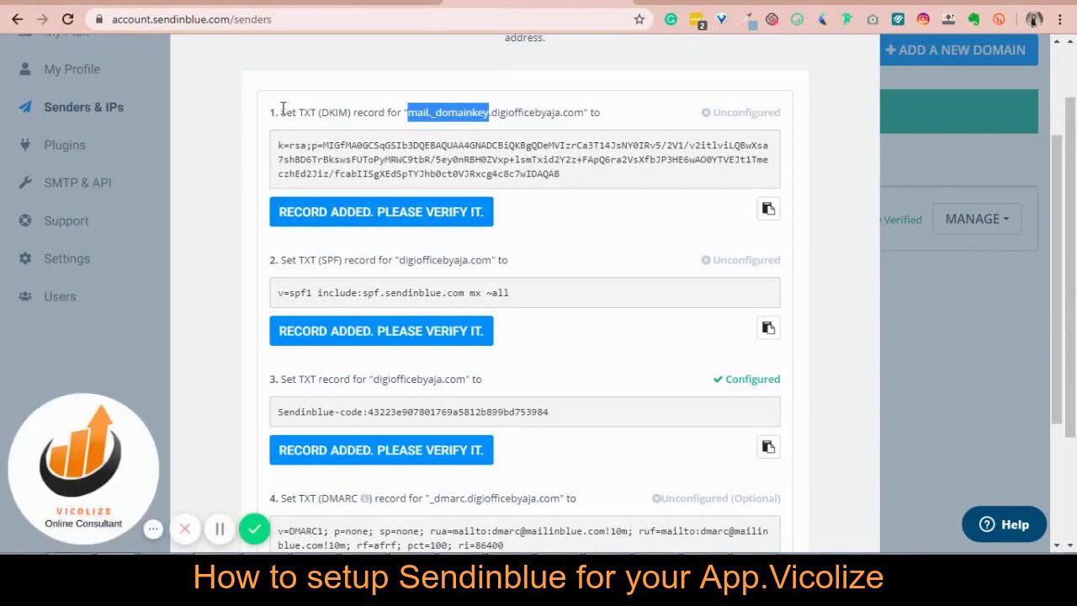
pyautogui.moveTo(282, 109); pyautogui.dragTo(584, 110)
pyautogui.click(519, 112)
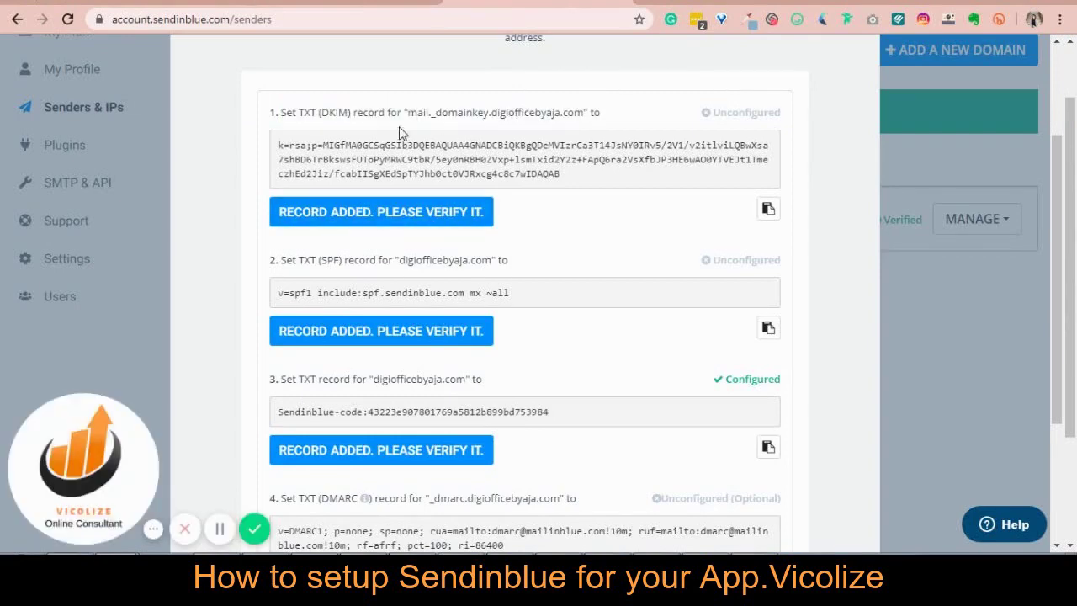
pyautogui.moveTo(408, 113); pyautogui.dragTo(594, 107)
pyautogui.hotkey('ctrl', 'Tab')
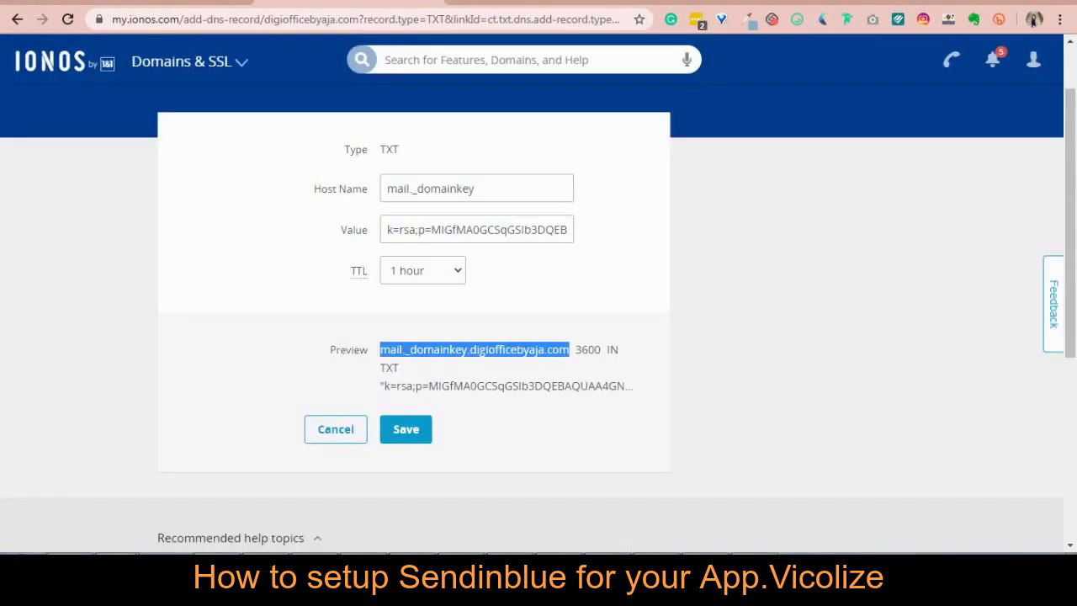
pyautogui.click(399, 421)
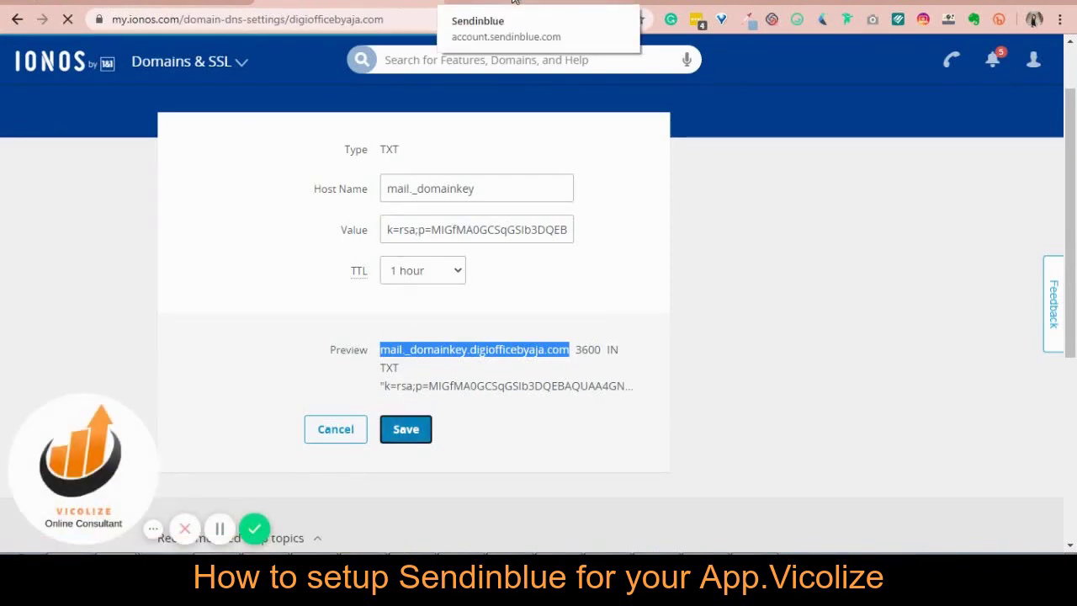
pyautogui.click(513, 7)
# Verify the added record in Sendinblue and confirm it shows Configured
pyautogui.click(421, 211)
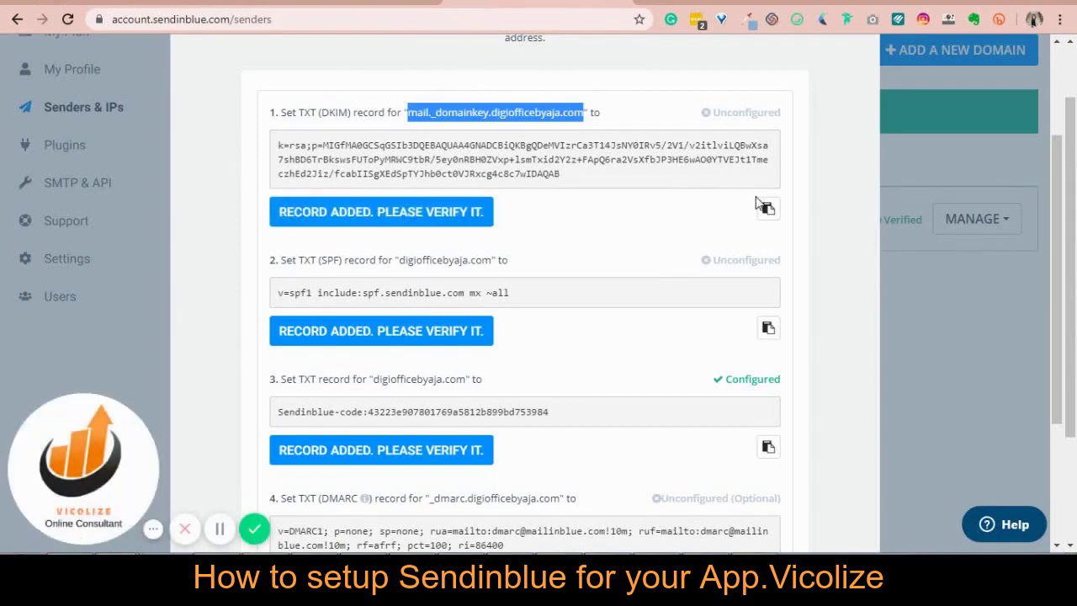
pyautogui.click(618, 349)
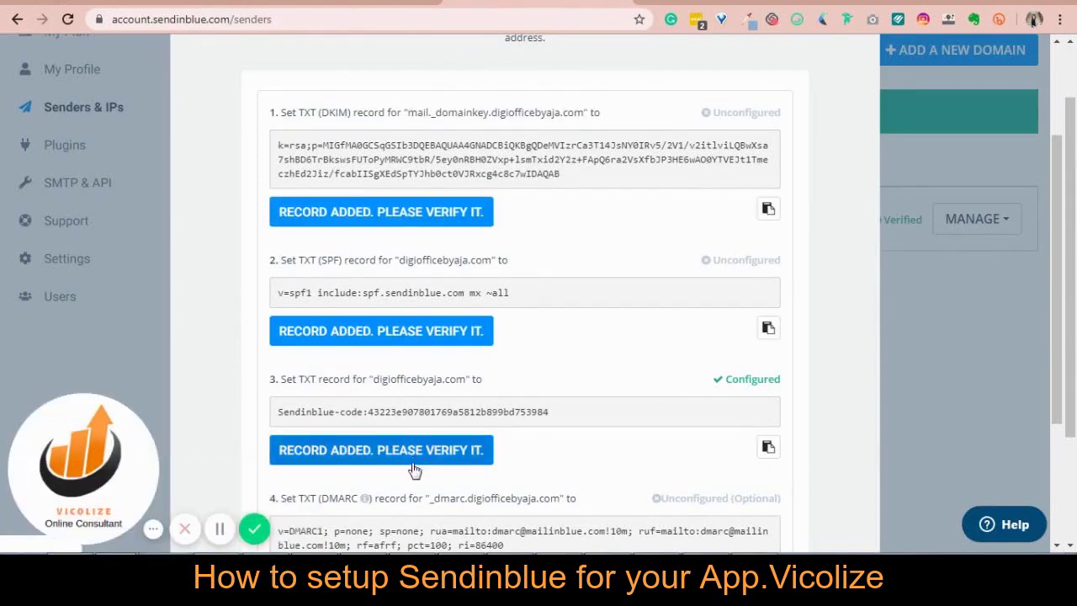
pyautogui.tripleClick(789, 113)
pyautogui.click(789, 113)
pyautogui.tripleClick(717, 114)
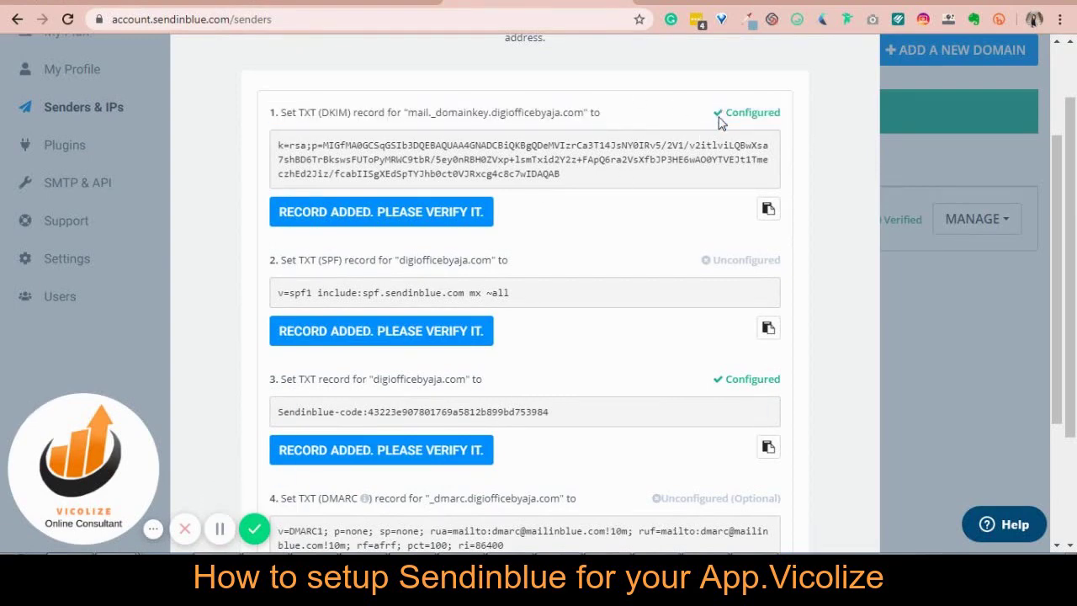
pyautogui.moveTo(717, 115); pyautogui.dragTo(780, 112)
pyautogui.click(757, 164)
# Begin adding another DNS record in IONOS for the SPF entry
pyautogui.scroll(-2, 674, 174)
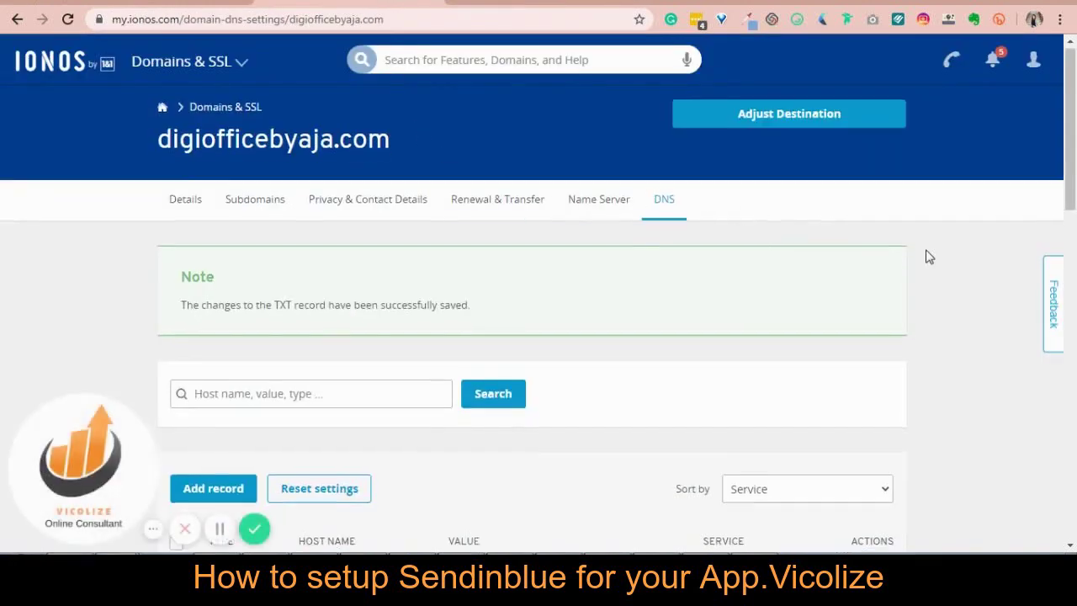
pyautogui.scroll(-1, 378, 370)
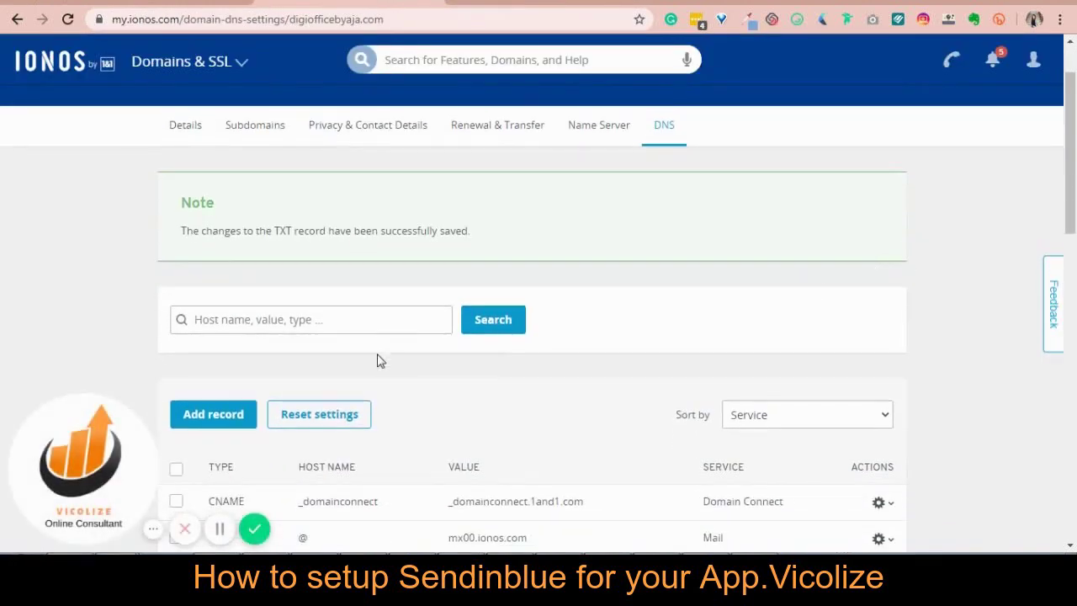
pyautogui.click(213, 414)
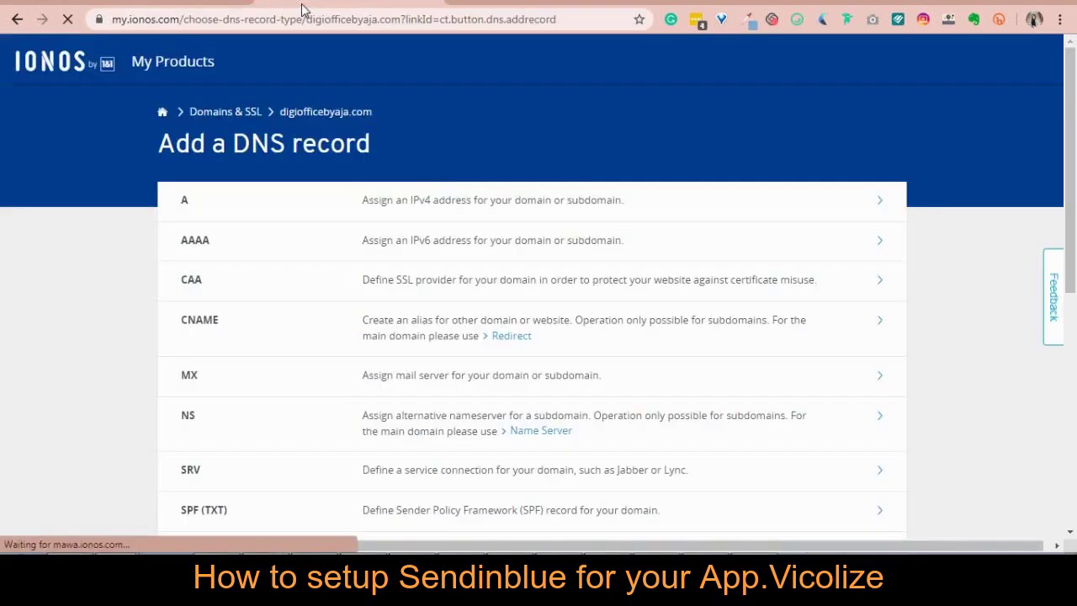
# Save an SPF (TXT) record valued v=spf1 include:spf.sendinblue.com mx ~all, host name empty
pyautogui.scroll(-5, 632, 294)
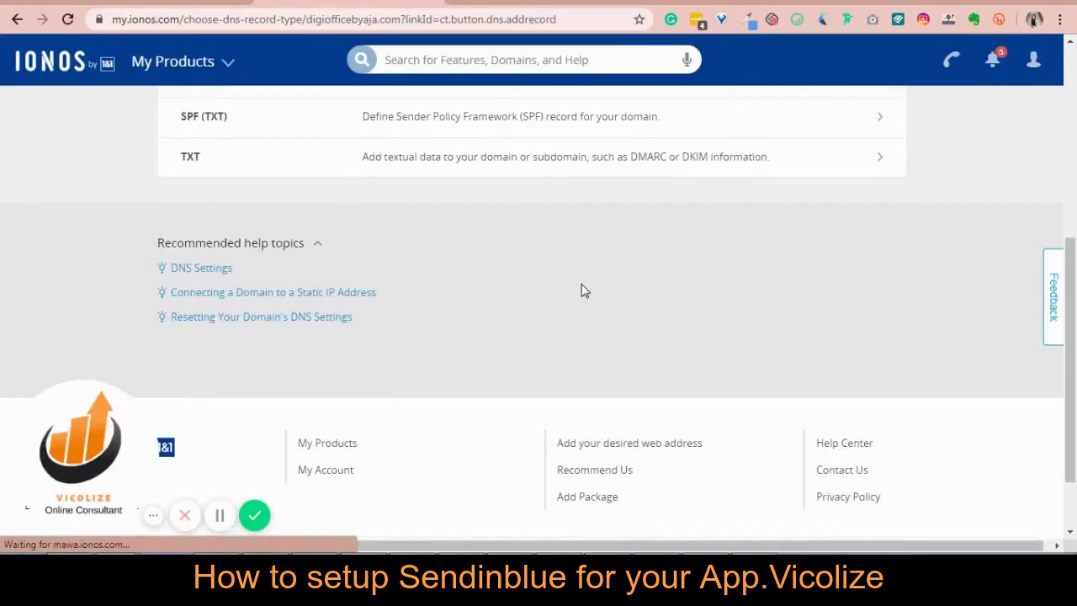
pyautogui.scroll(1, 582, 288)
pyautogui.click(519, 209)
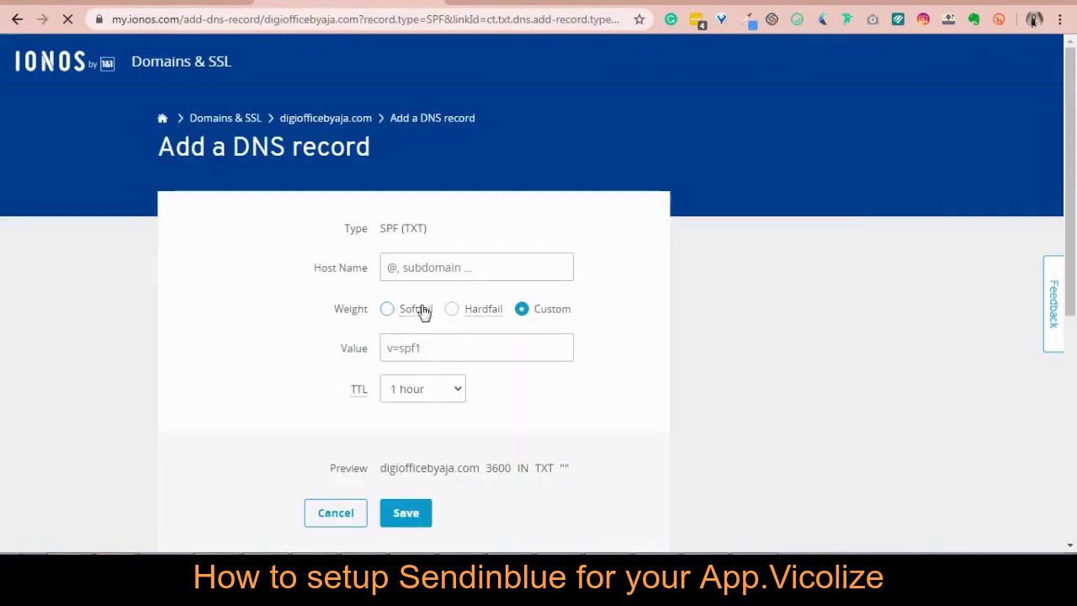
pyautogui.click(434, 354)
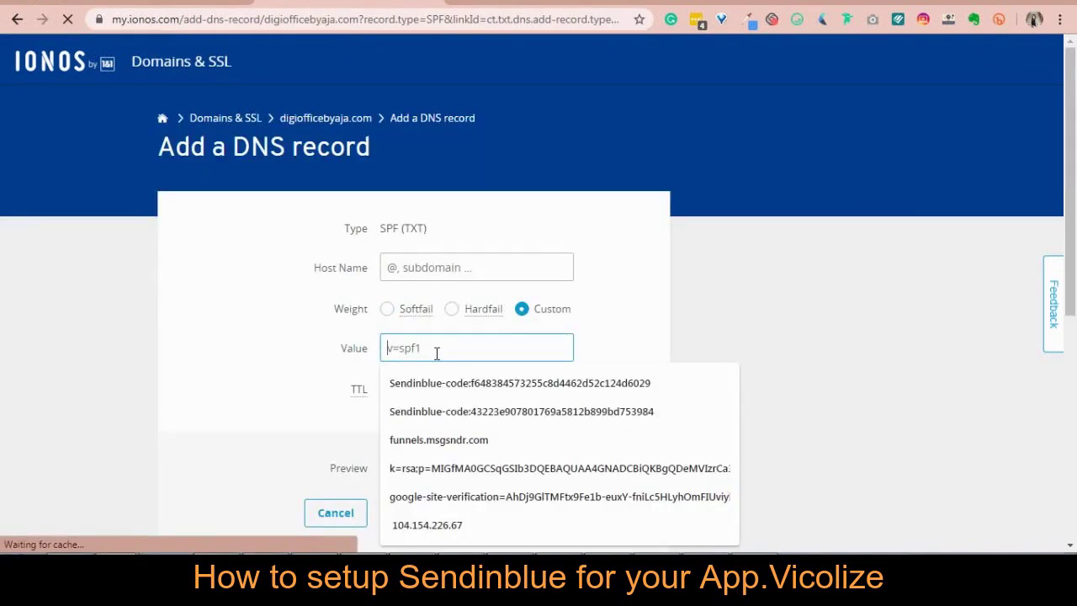
pyautogui.write('include:spf.sendinblue.com mx ~all')
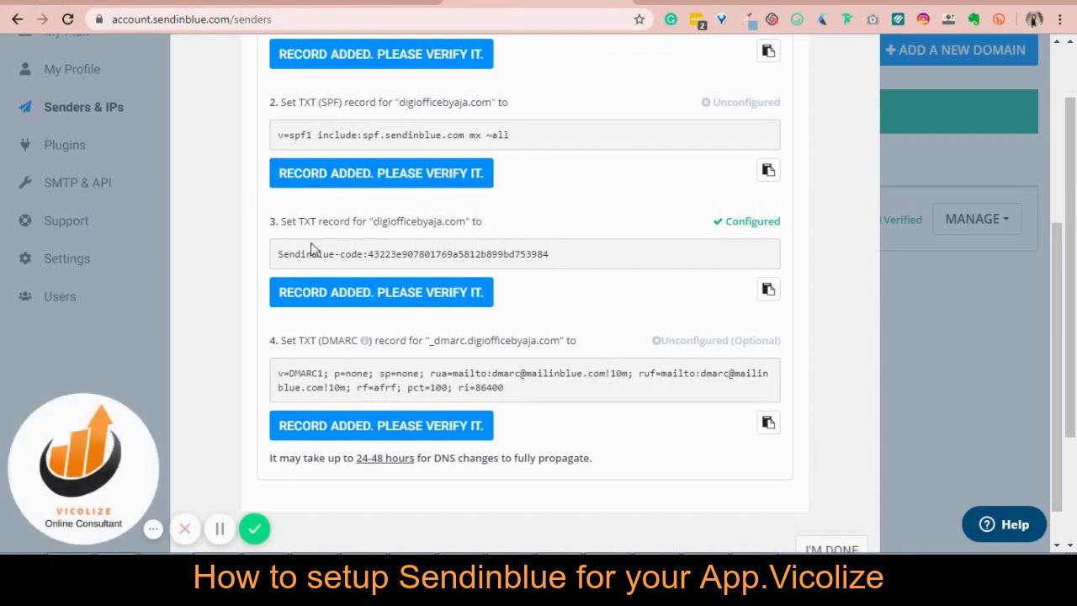
pyautogui.moveTo(400, 100); pyautogui.dragTo(489, 101)
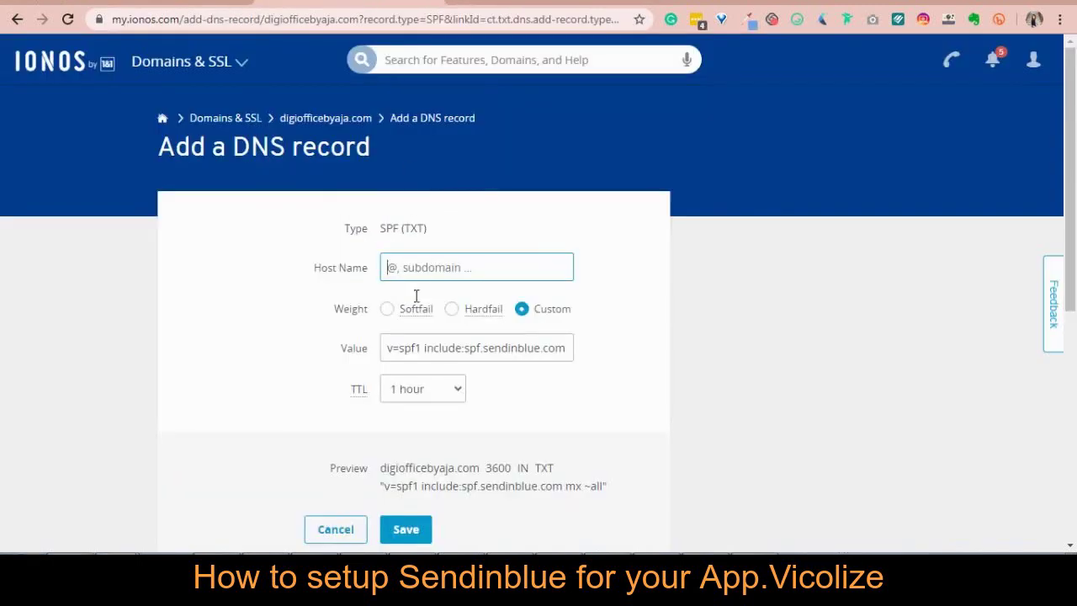
pyautogui.scroll(-2, 416, 295)
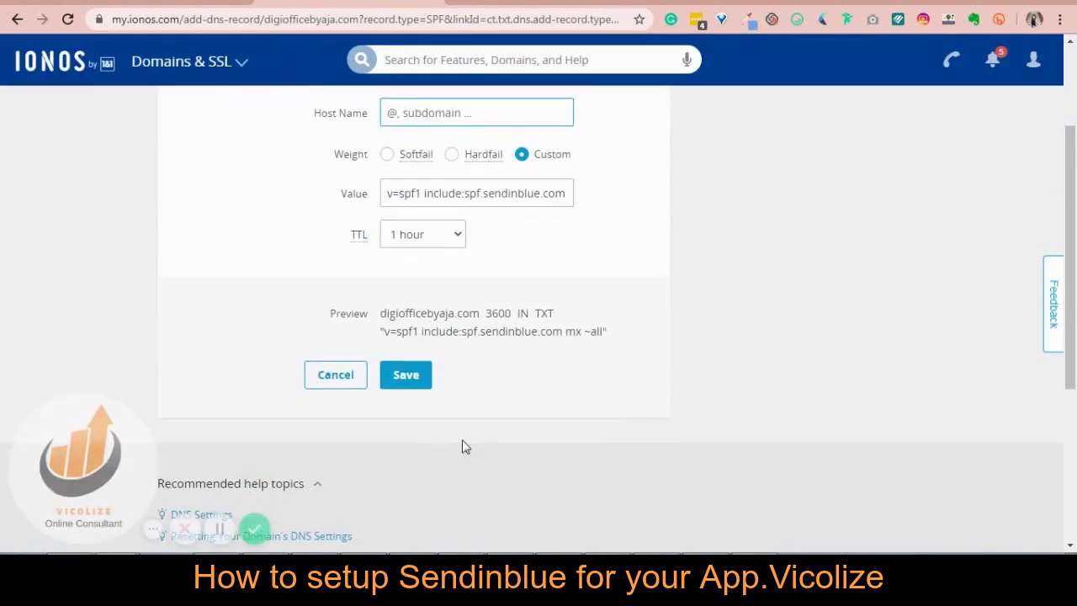
pyautogui.click(416, 374)
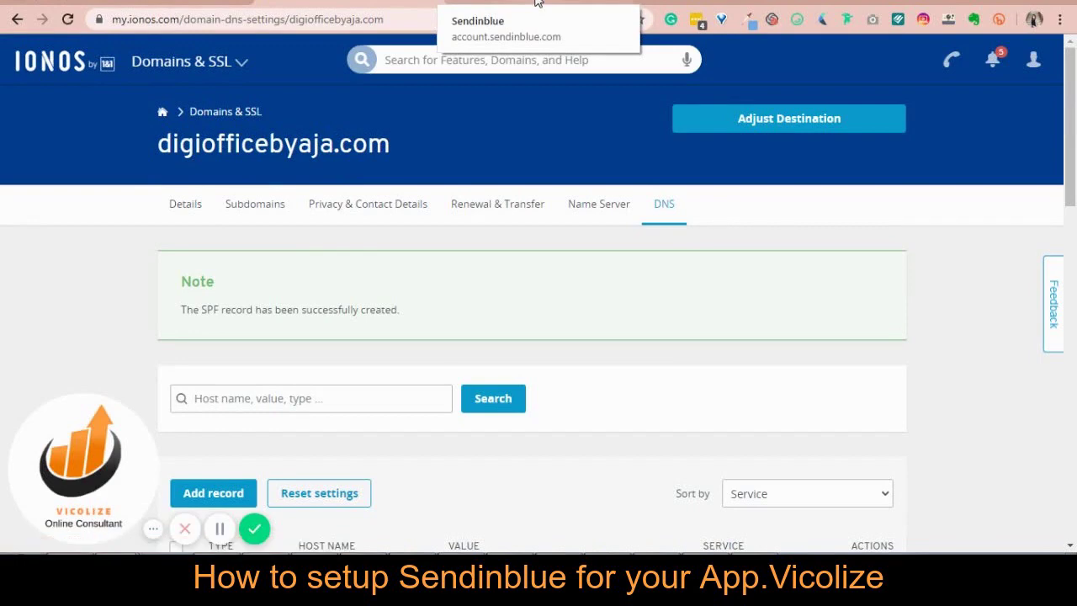
# Verify the SPF record in Sendinblue until it reads Configured, then return to digiofficebyaja.com's IONOS DNS page
pyautogui.click(537, 3)
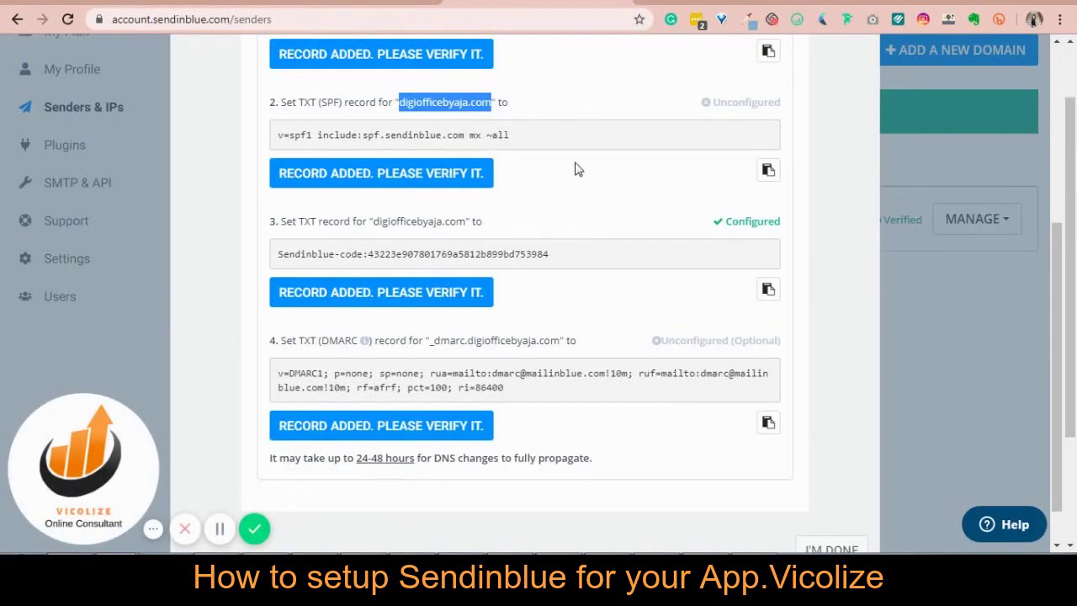
pyautogui.click(464, 176)
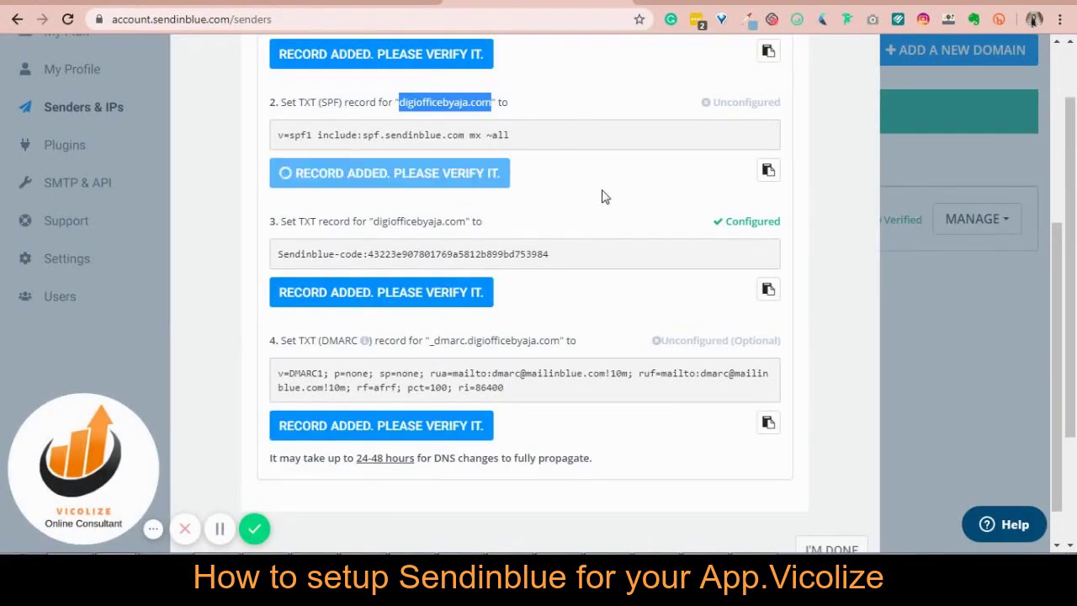
pyautogui.moveTo(808, 110); pyautogui.dragTo(766, 105)
pyautogui.click(713, 101)
pyautogui.tripleClick(716, 108)
pyautogui.click(714, 111)
pyautogui.click(659, 187)
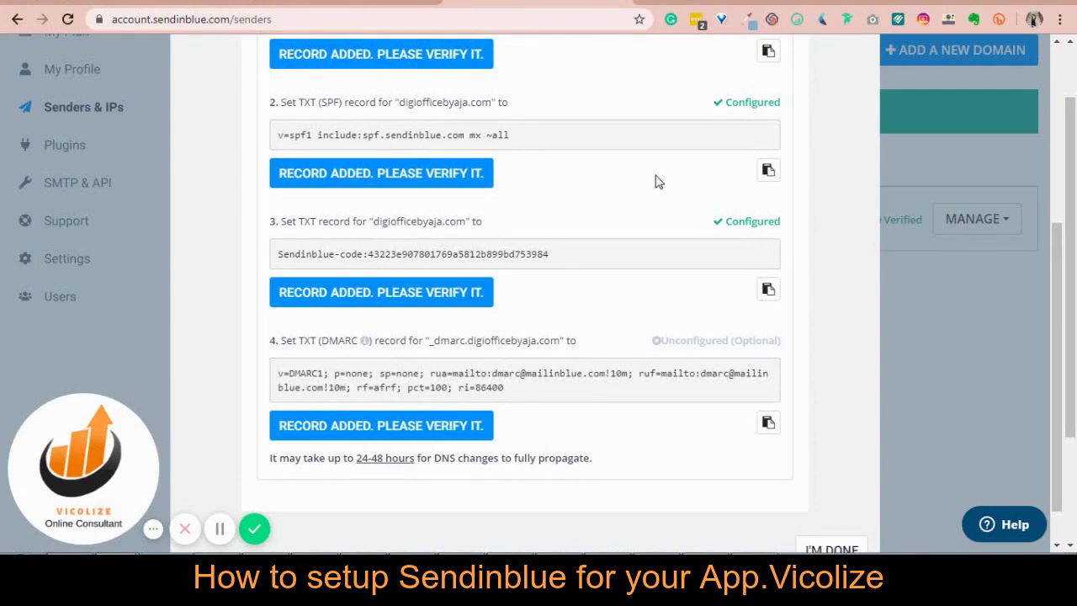
pyautogui.scroll(-2, 657, 190)
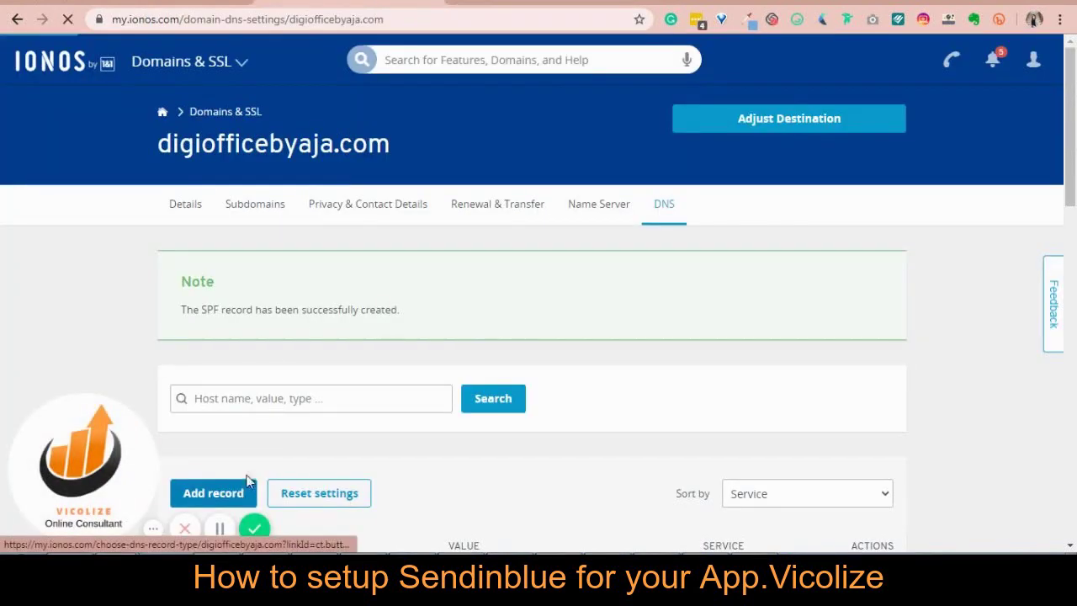
# Add a new TXT record in IONOS and paste the Sendinblue DMARC policy value into Value
pyautogui.click(248, 481)
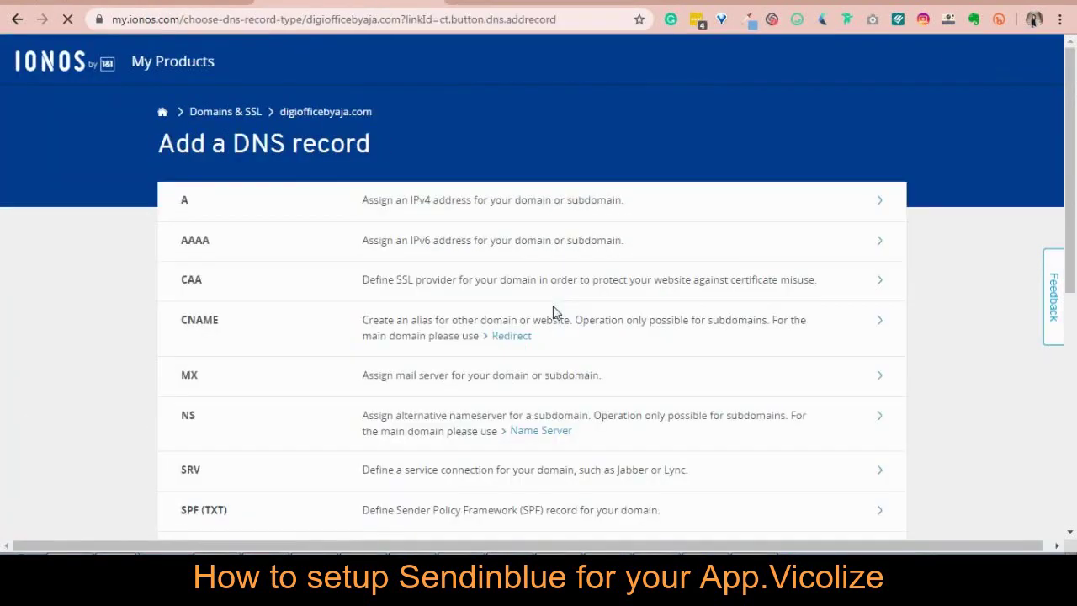
pyautogui.scroll(-1, 547, 339)
pyautogui.scroll(-5, 547, 338)
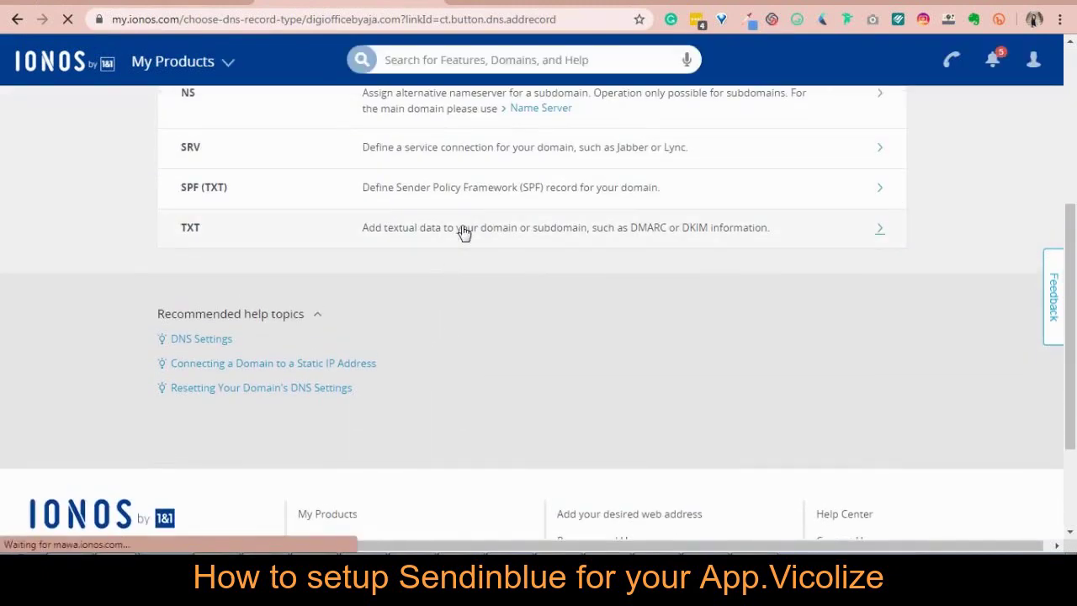
pyautogui.click(463, 233)
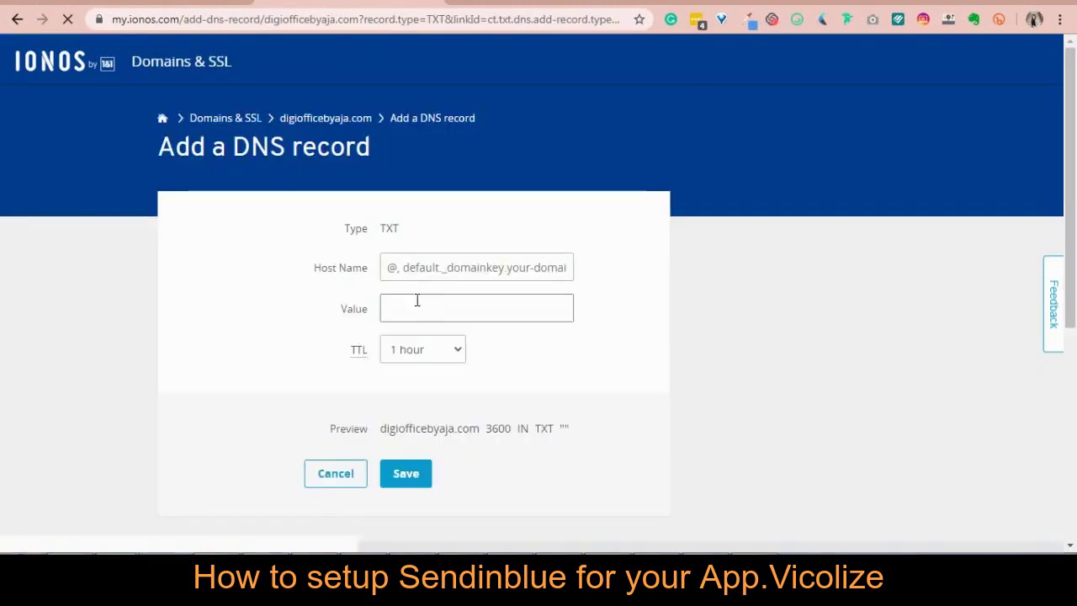
pyautogui.click(418, 307)
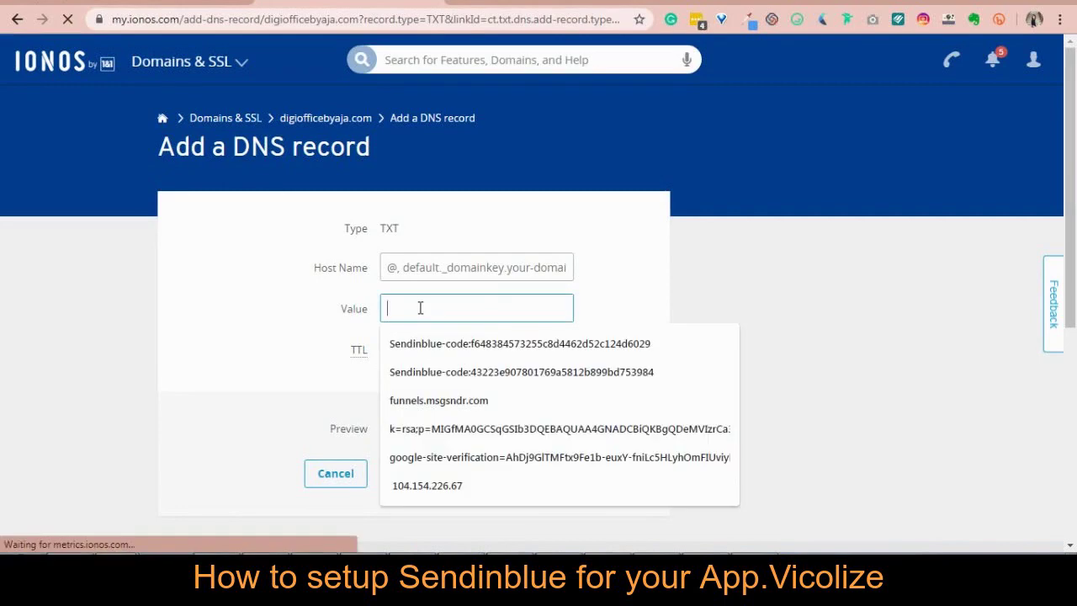
pyautogui.hotkey('ctrl', 'v')
pyautogui.click(440, 269)
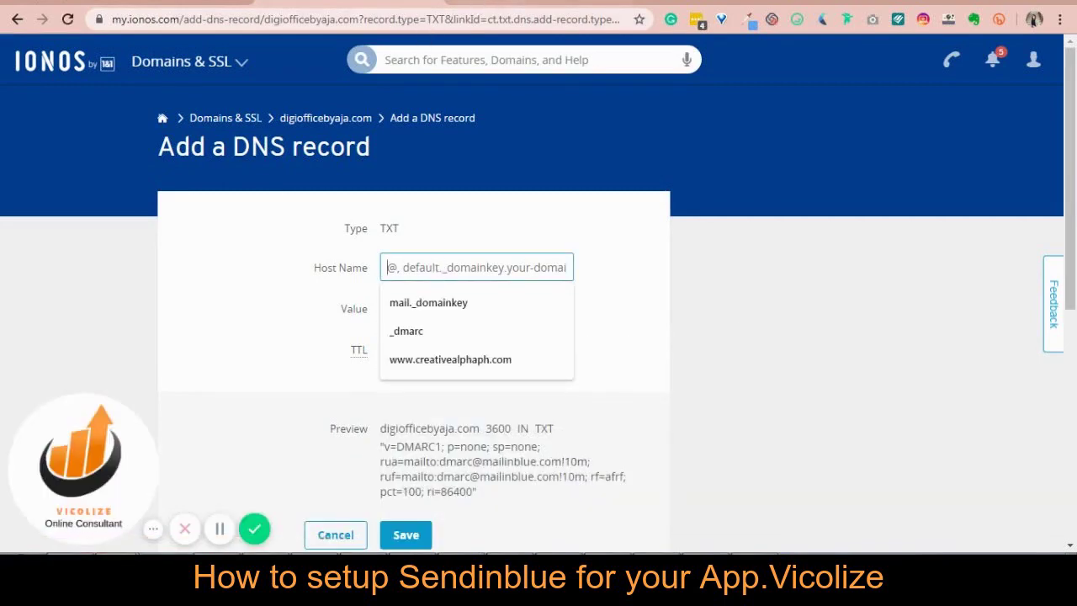
# Copy the _dmarc host from Sendinblue into Host Name, check the preview, and save the record
pyautogui.click(538, 3)
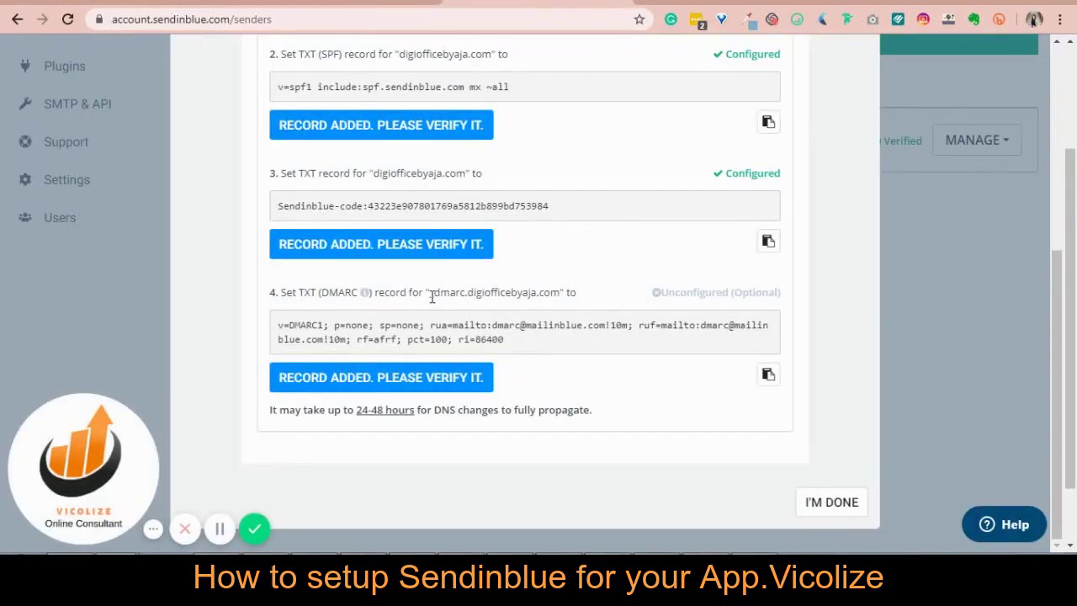
pyautogui.moveTo(432, 292); pyautogui.dragTo(463, 292)
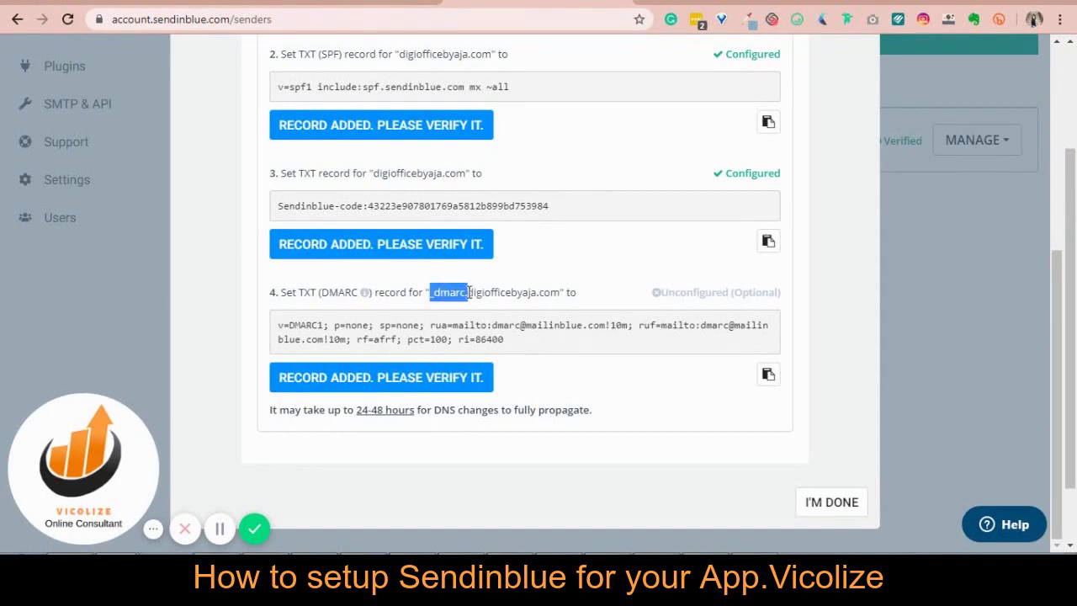
pyautogui.moveTo(470, 292); pyautogui.dragTo(465, 292)
pyautogui.hotkey('ctrl', 'c')
pyautogui.click(396, 3)
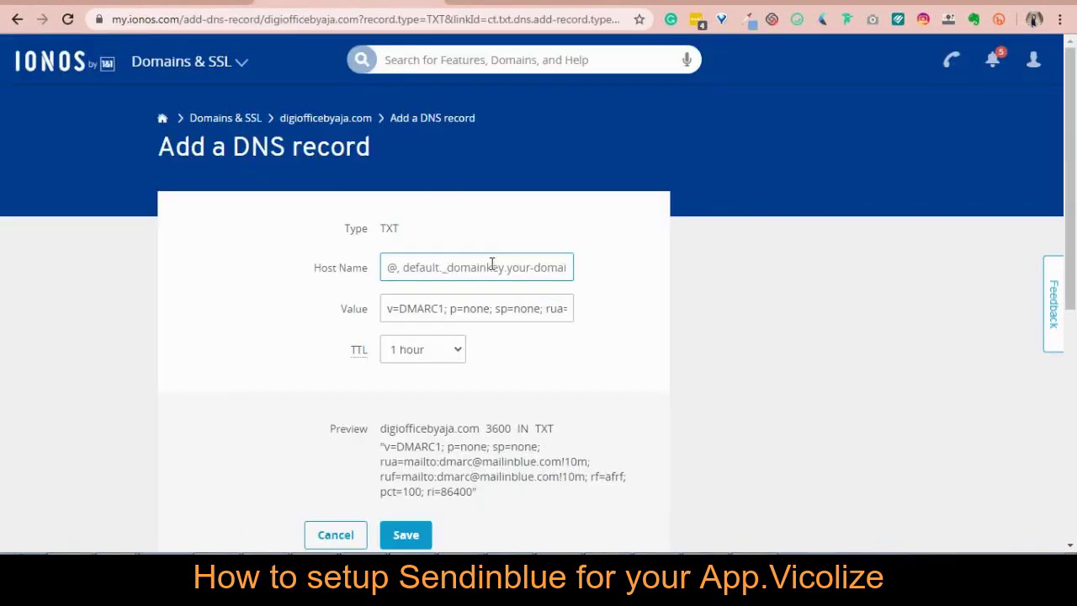
pyautogui.hotkey('ctrl', 'v')
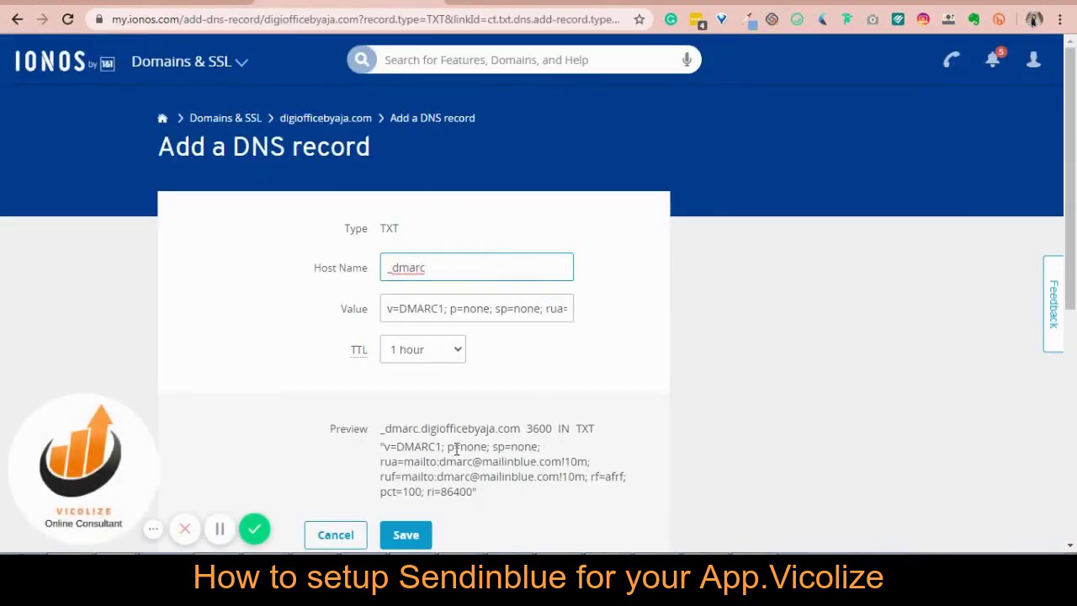
pyautogui.scroll(-2, 457, 452)
pyautogui.moveTo(383, 272); pyautogui.dragTo(523, 268)
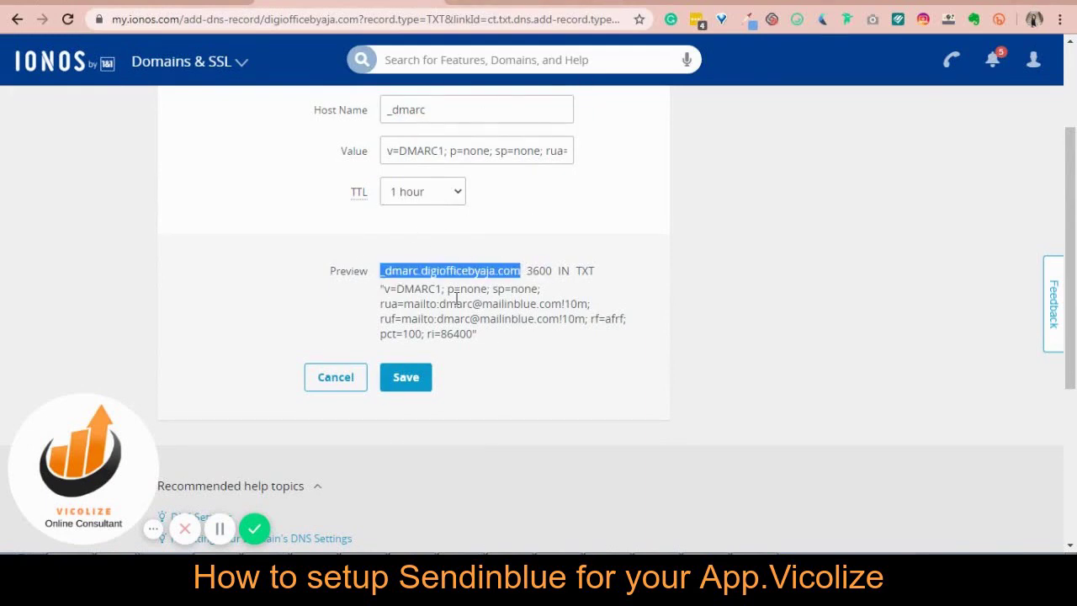
pyautogui.hotkey('ctrl', 'Tab')
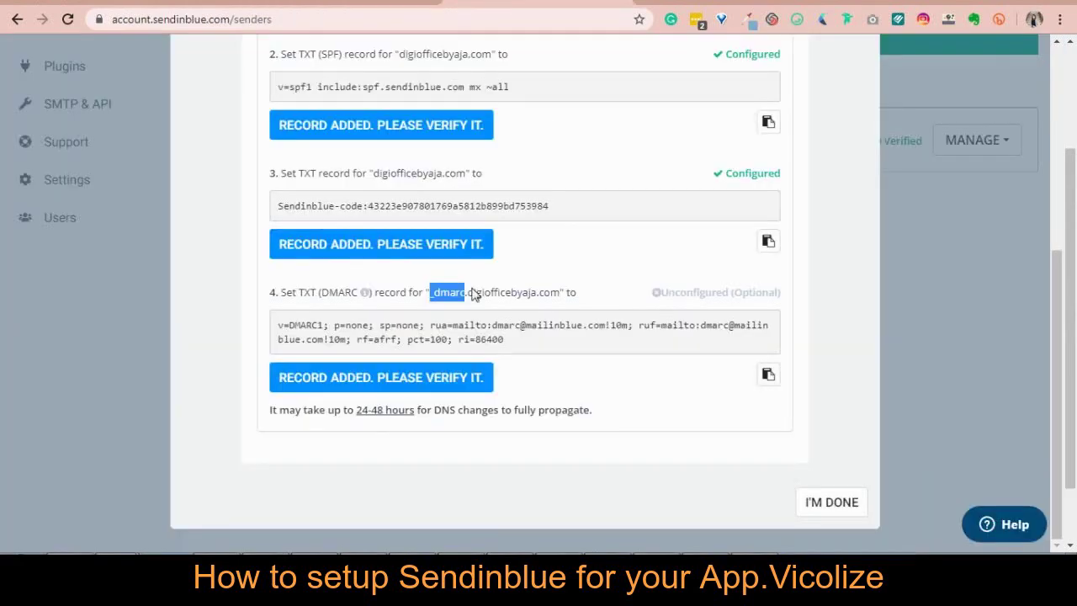
pyautogui.click(348, 1)
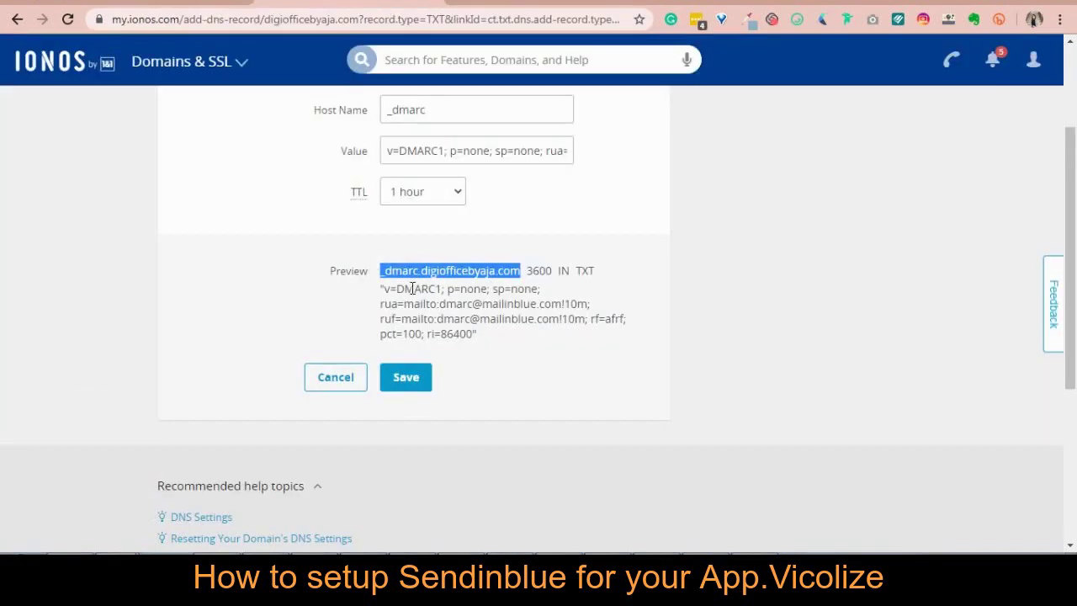
pyautogui.click(411, 380)
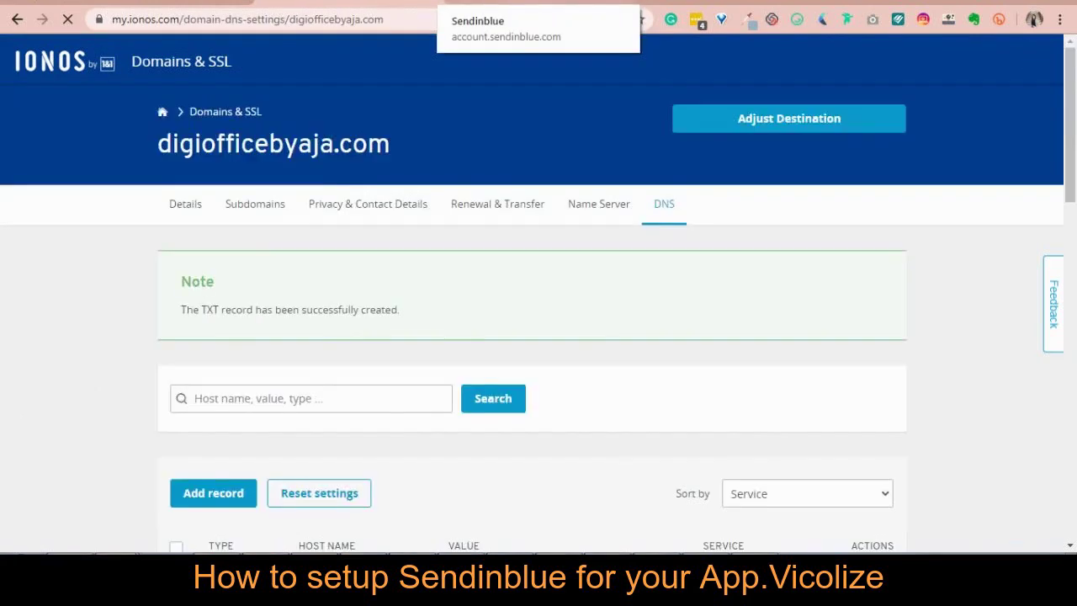
# Verify the _dmarc.digiofficebyaja.com DMARC record in Sendinblue and finish with I'M DONE
pyautogui.click(513, 3)
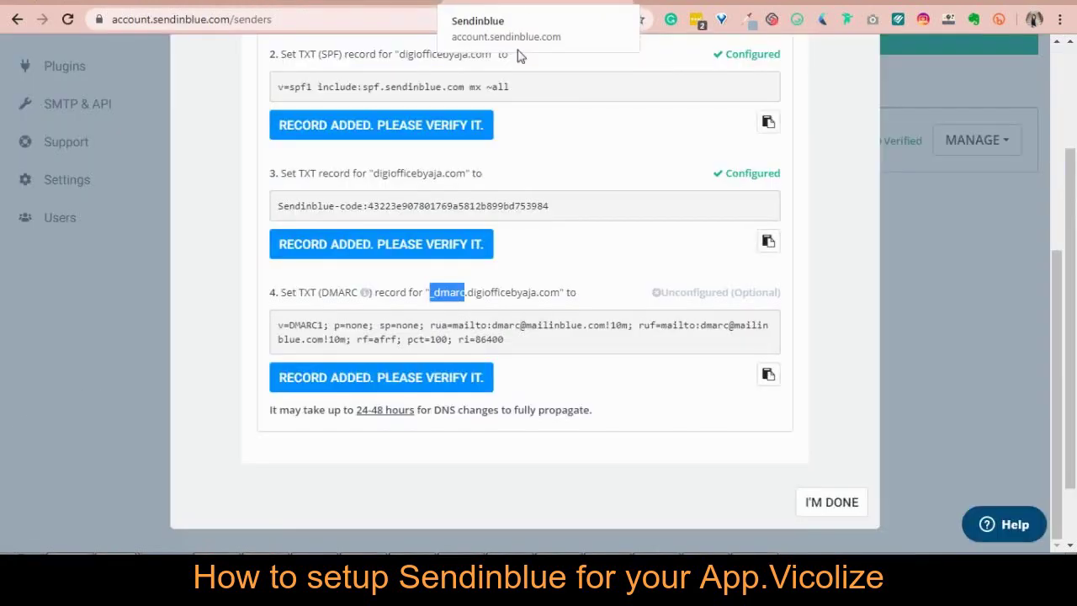
pyautogui.click(436, 387)
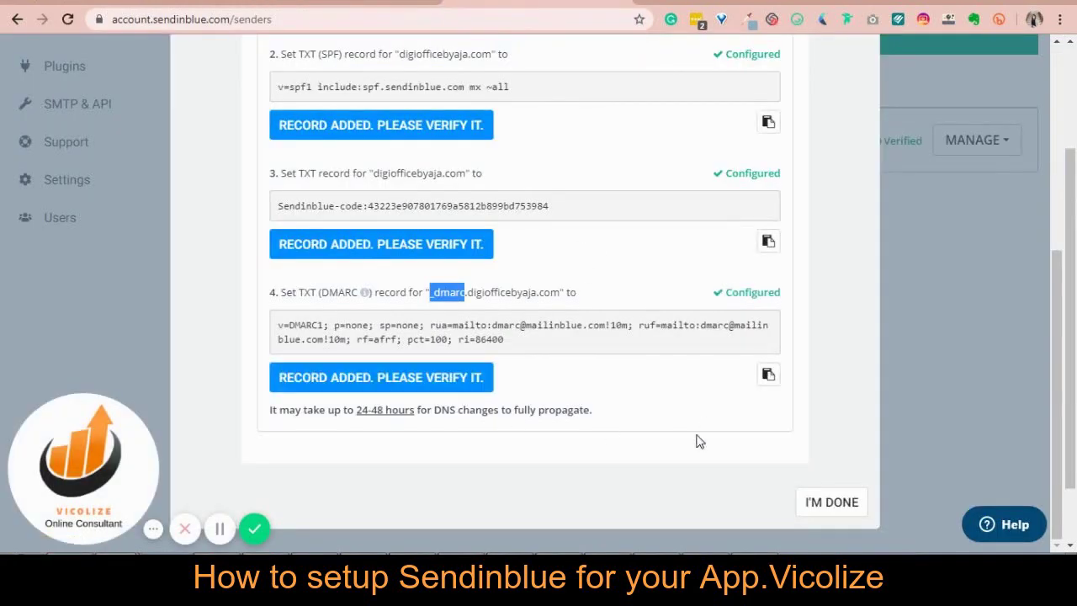
pyautogui.scroll(3, 853, 432)
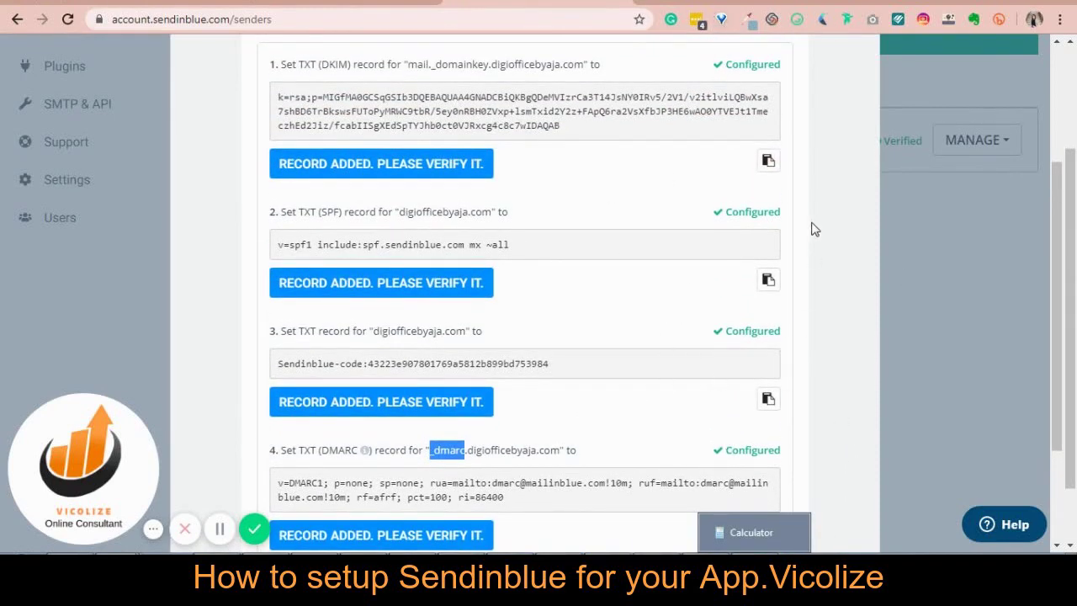
pyautogui.scroll(-3, 820, 244)
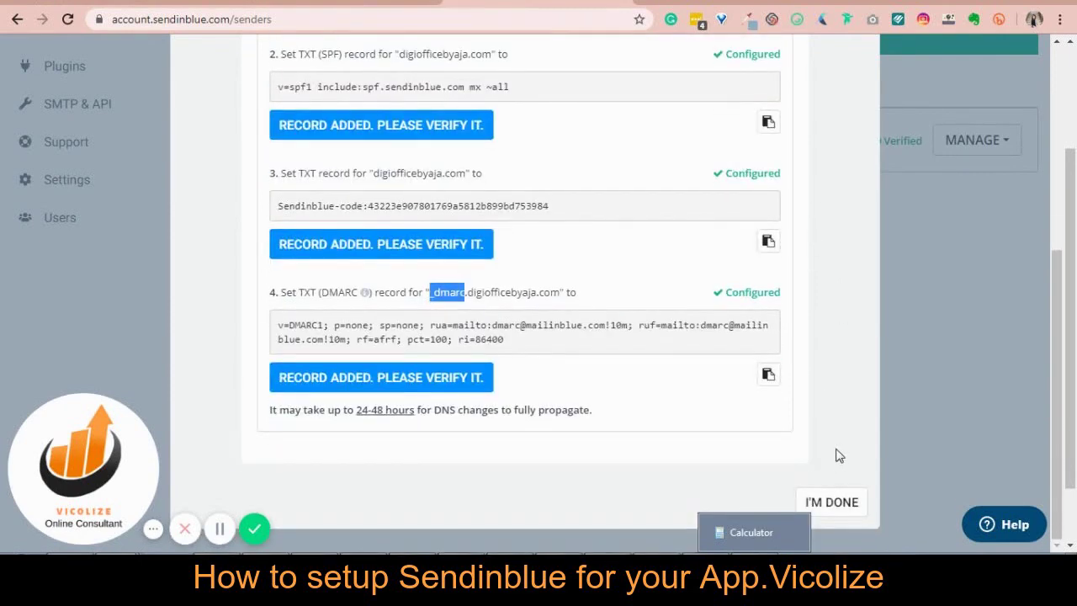
pyautogui.click(850, 505)
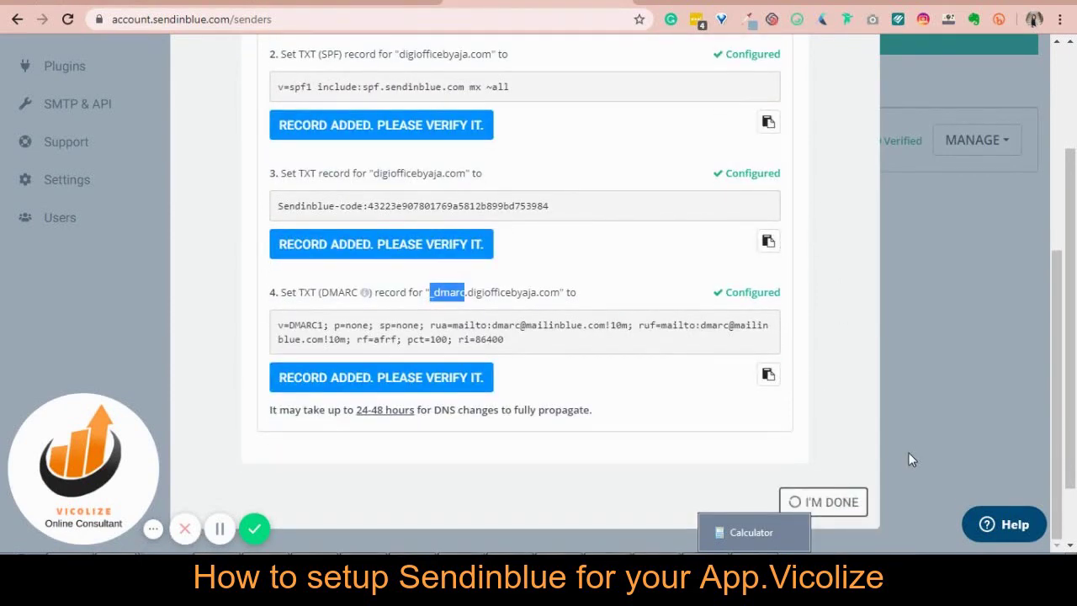